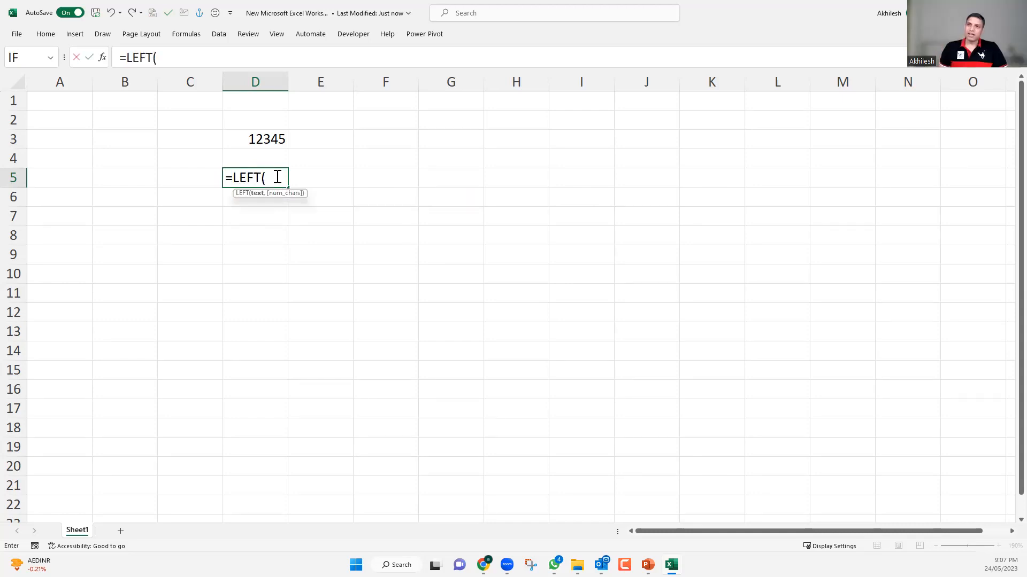
# Step: Complete the LEFT formula in D5 as =LEFT(D3,1) to extract the first digit of D3
pyautogui.click(268, 139)
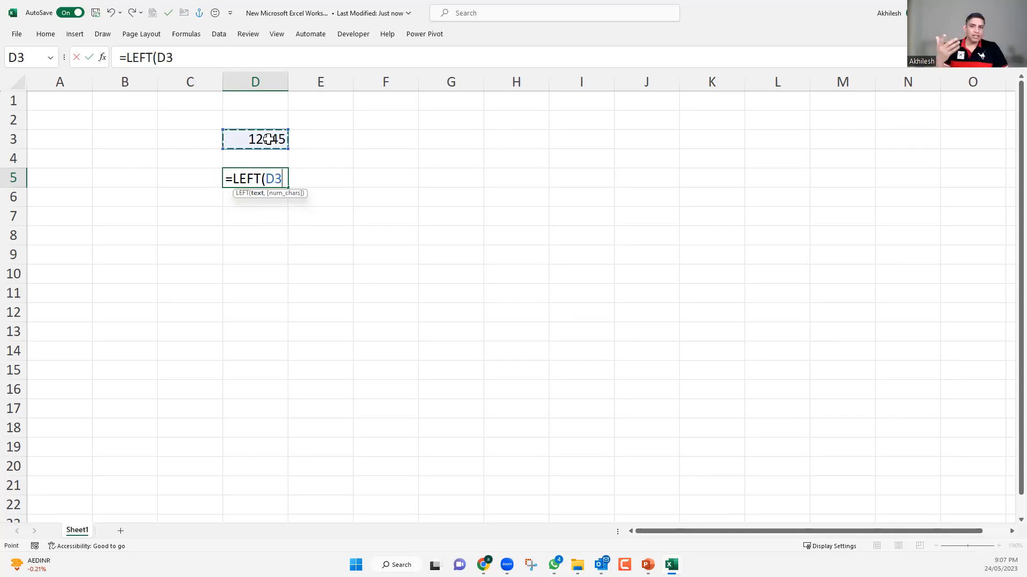
pyautogui.write(',1')
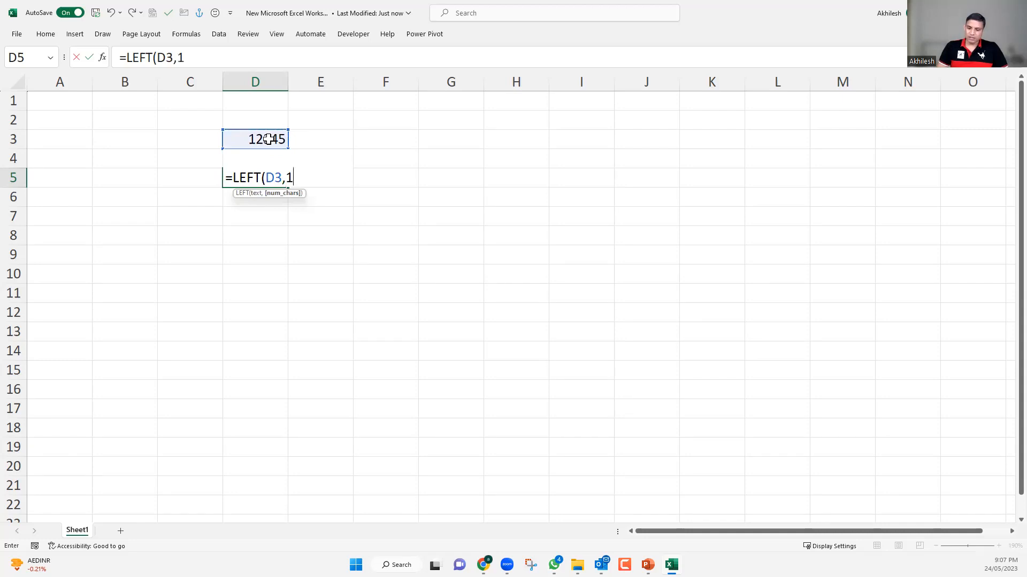
pyautogui.press('Return')
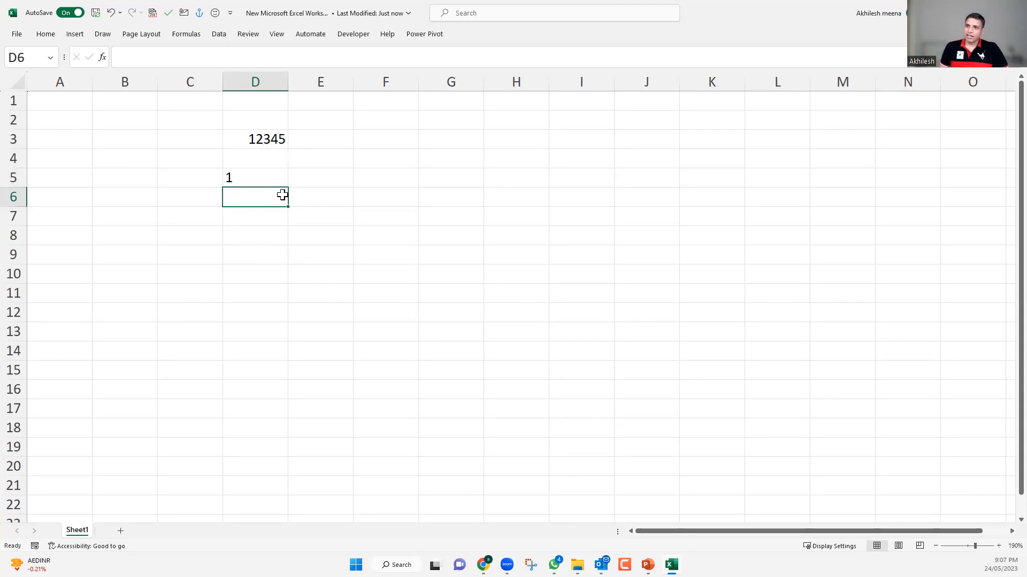
# Step: Enter =MID(D3,2,1) in D6 to extract the second digit of D3
pyautogui.write('=mid')
pyautogui.press('BackSpace')
pyautogui.press('BackSpace')
pyautogui.press('BackSpace')
pyautogui.write('=d')
pyautogui.press('BackSpace')
pyautogui.write('mi')
pyautogui.press('Tab')
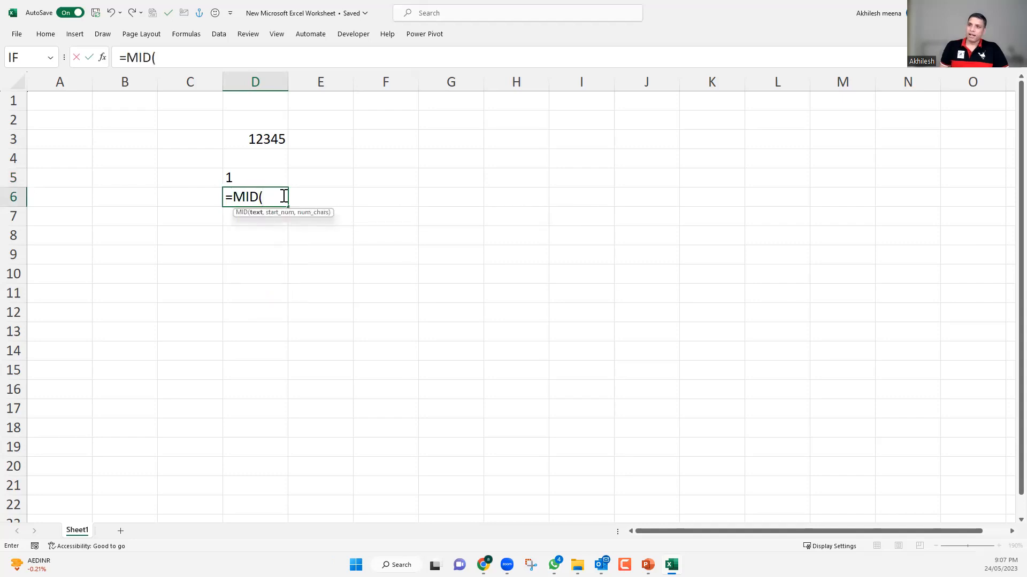
pyautogui.click(272, 138)
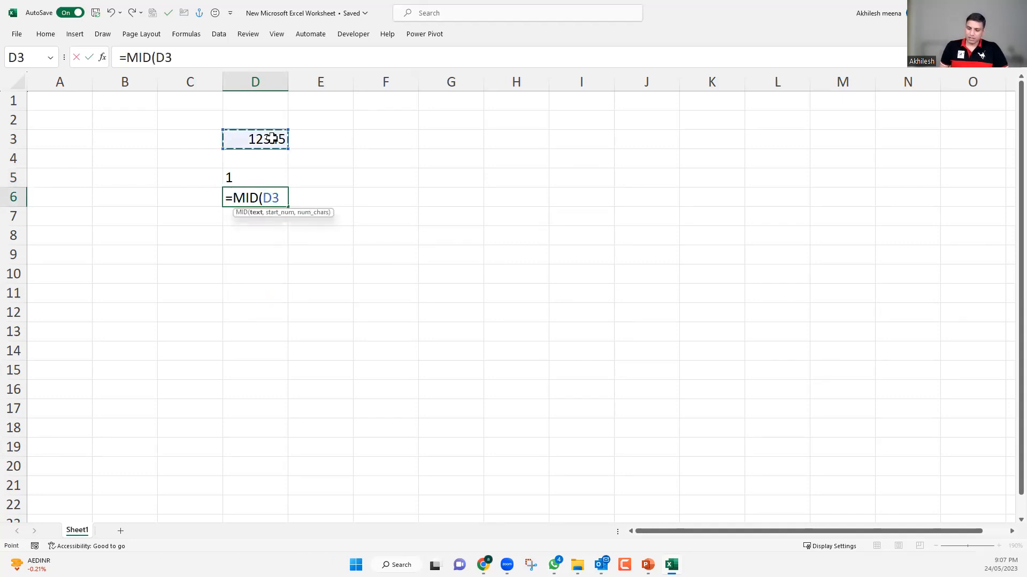
pyautogui.write(',2,1')
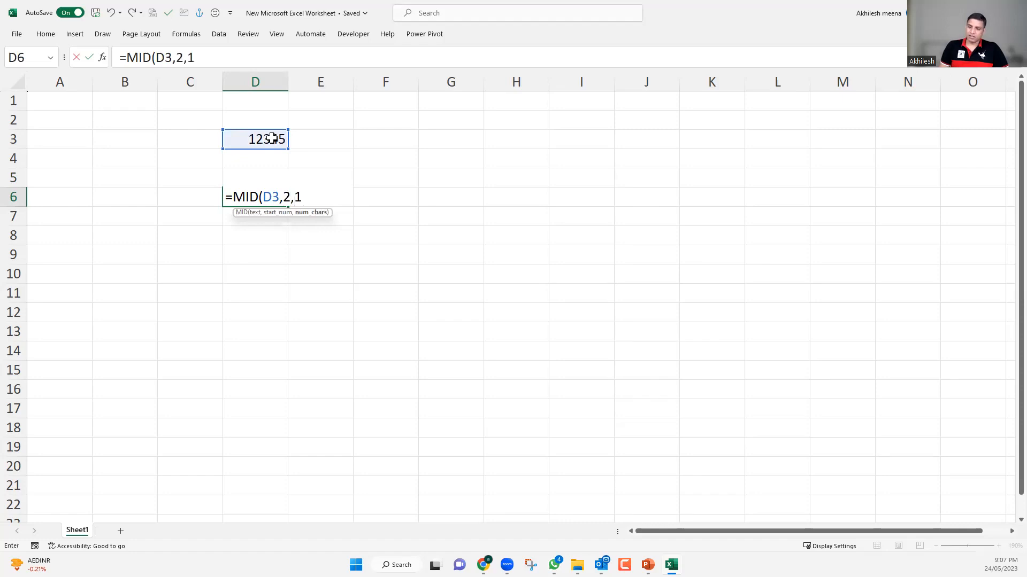
pyautogui.press('Return')
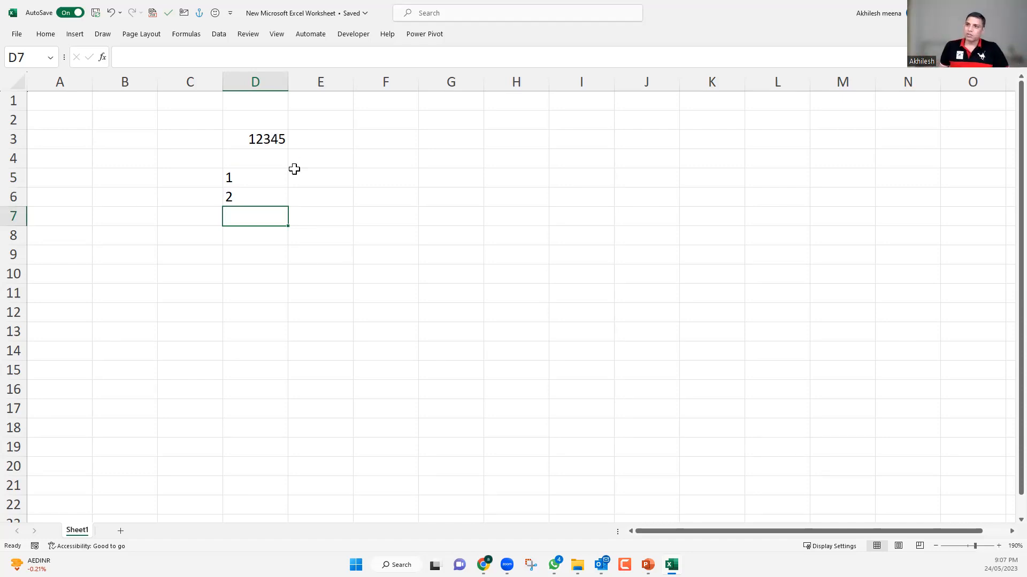
# Step: Clear cells D5:D7 and enter =MID(D3,1,1) in D5
pyautogui.moveTo(275, 179); pyautogui.dragTo(275, 209)
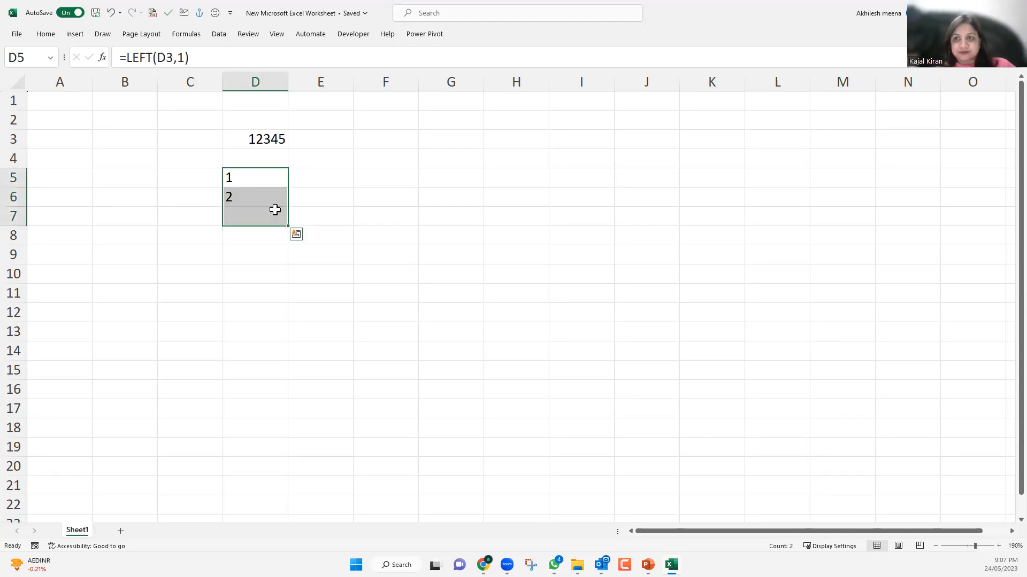
pyautogui.press('Delete')
pyautogui.click(272, 179)
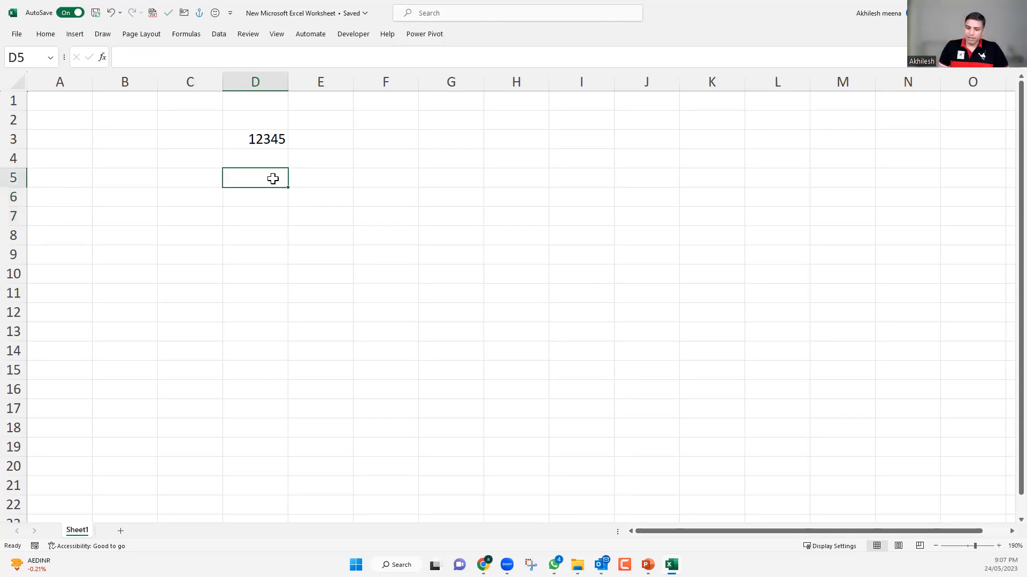
pyautogui.write('=mid')
pyautogui.press('Tab')
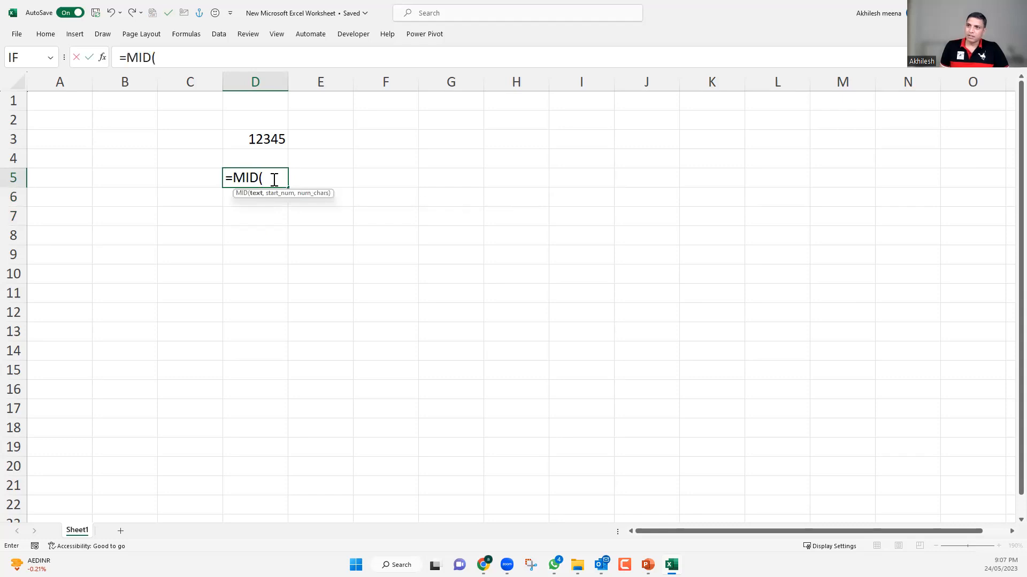
pyautogui.click(273, 140)
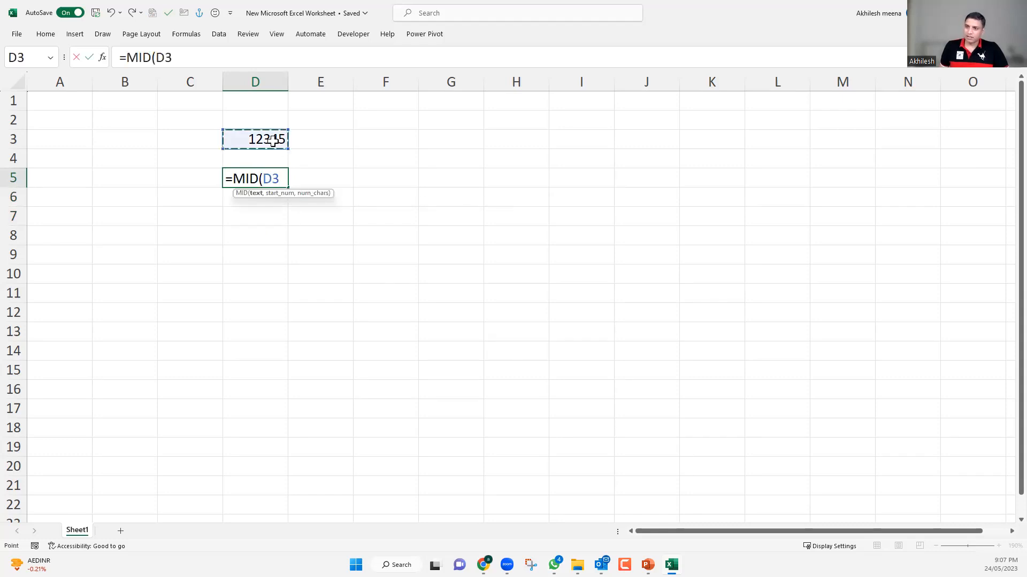
pyautogui.write(',')
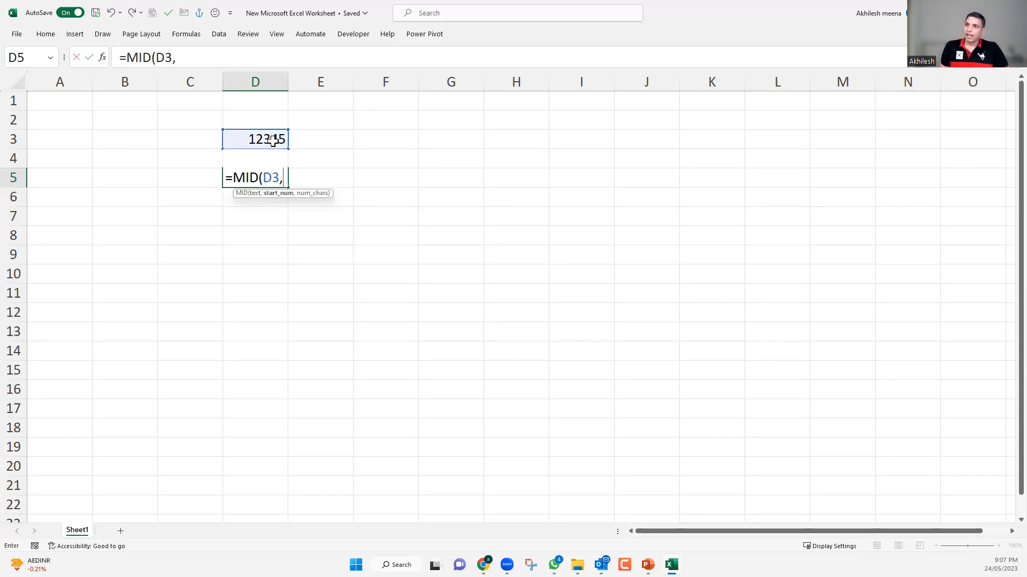
pyautogui.write('1')
pyautogui.write(',')
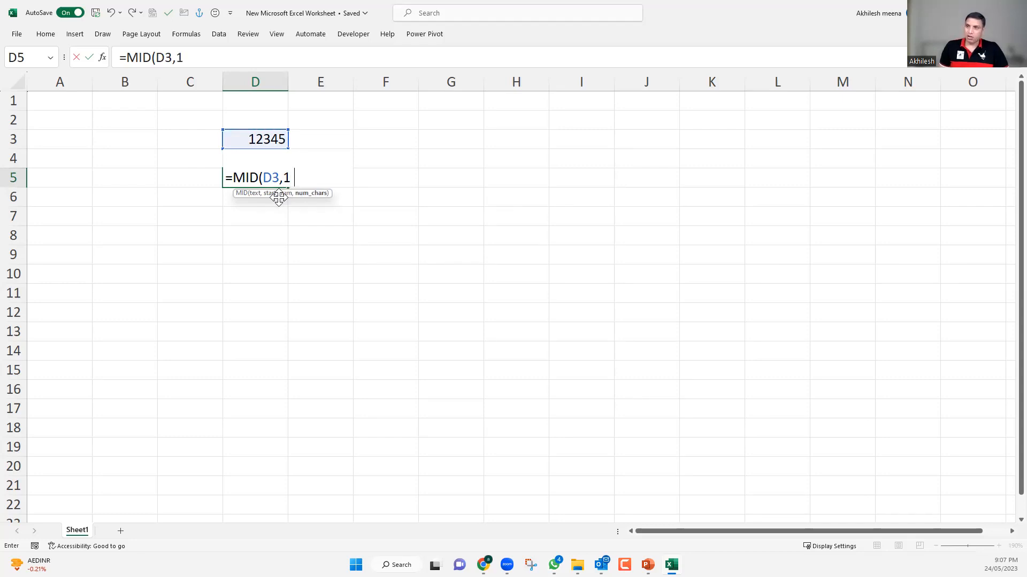
pyautogui.write('1')
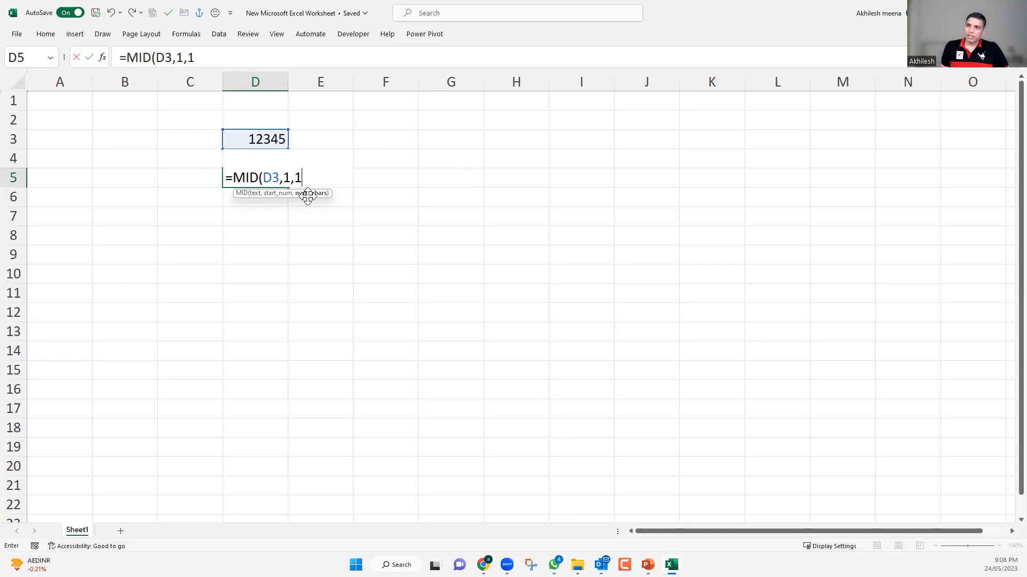
pyautogui.press('Return')
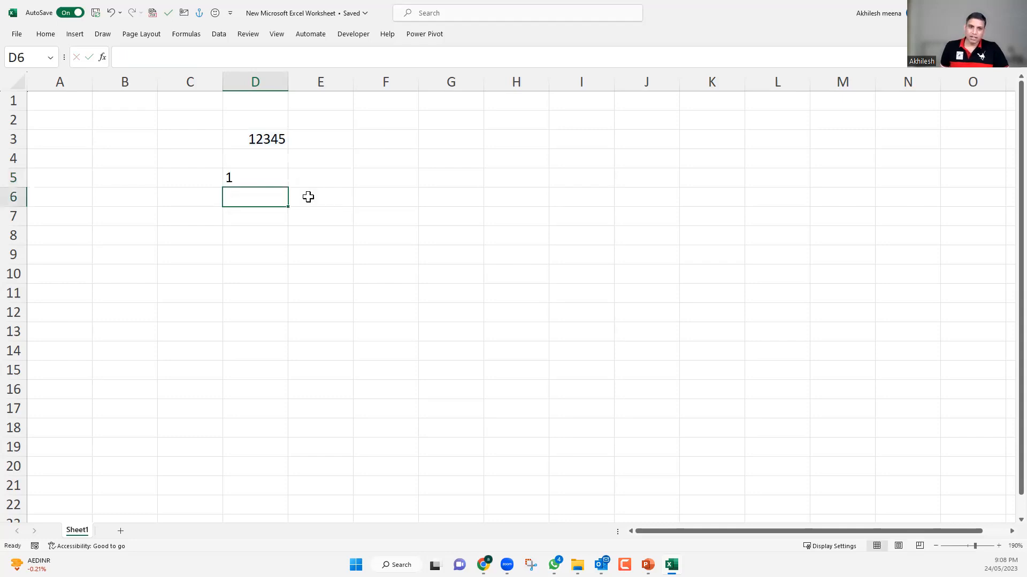
# Step: Examine the start_num argument of the MID formula in D5 without changing it
pyautogui.doubleClick(278, 180)
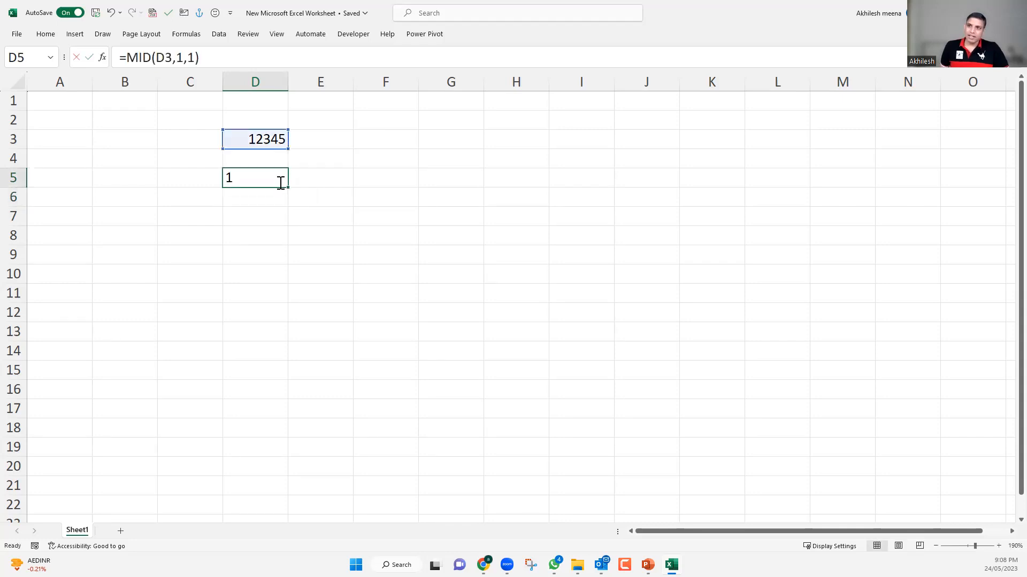
pyautogui.doubleClick(287, 177)
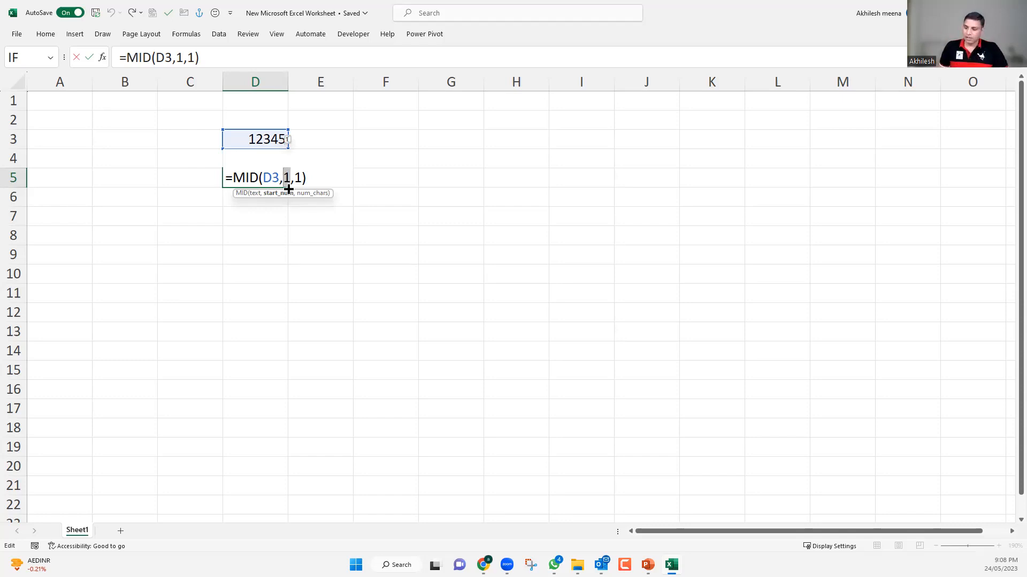
pyautogui.press('Return')
pyautogui.click(277, 179)
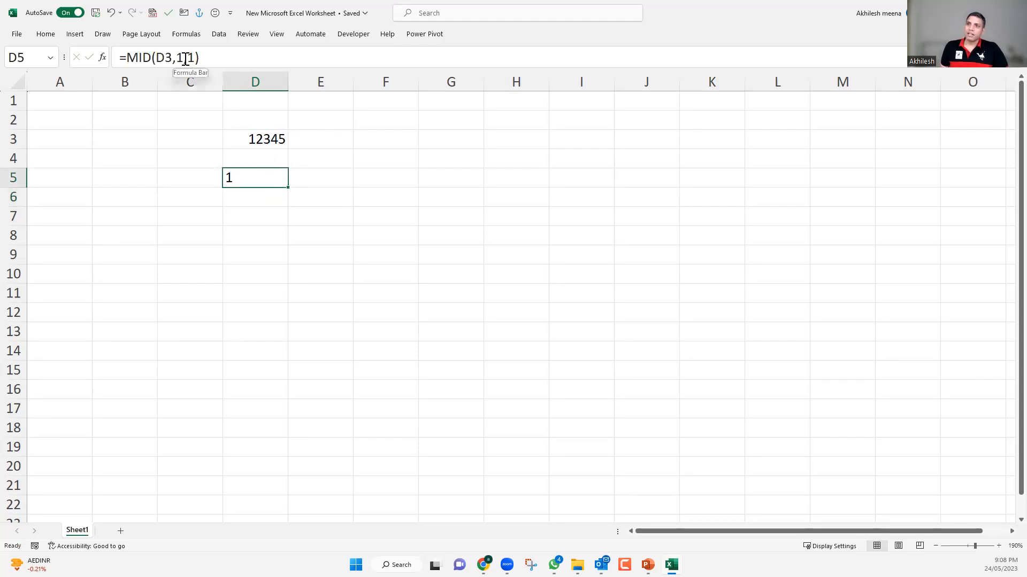
# Step: Enter =SEQUENCE(,5) in F5 to generate a five-column row of numbers
pyautogui.click(406, 181)
pyautogui.write('=seq')
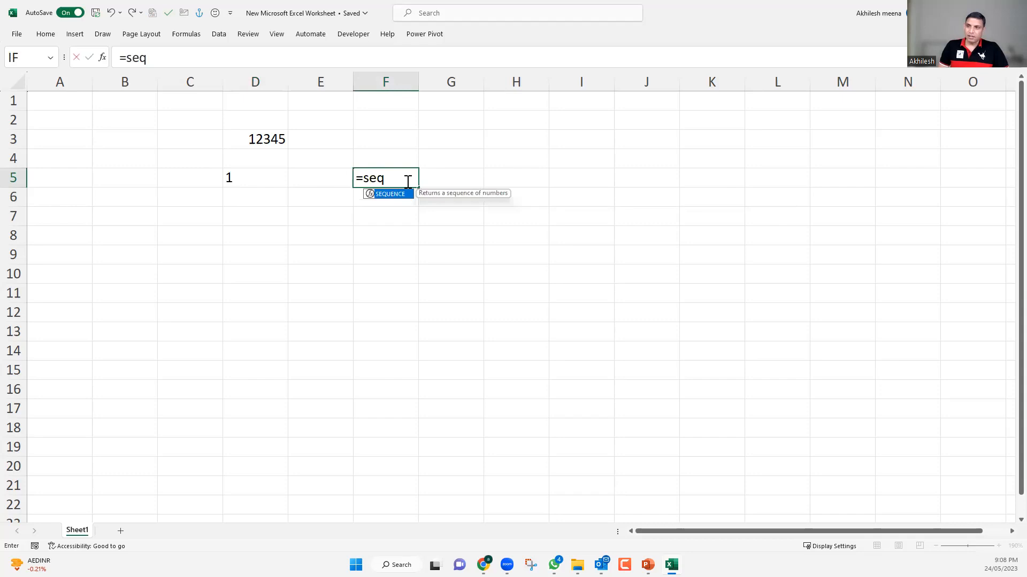
pyautogui.press('Tab')
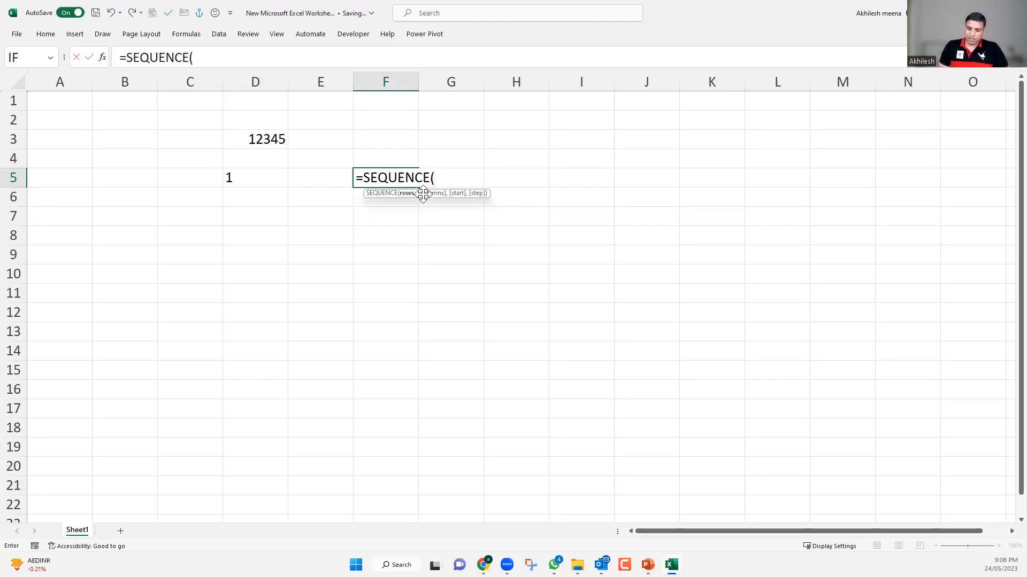
pyautogui.write(',5')
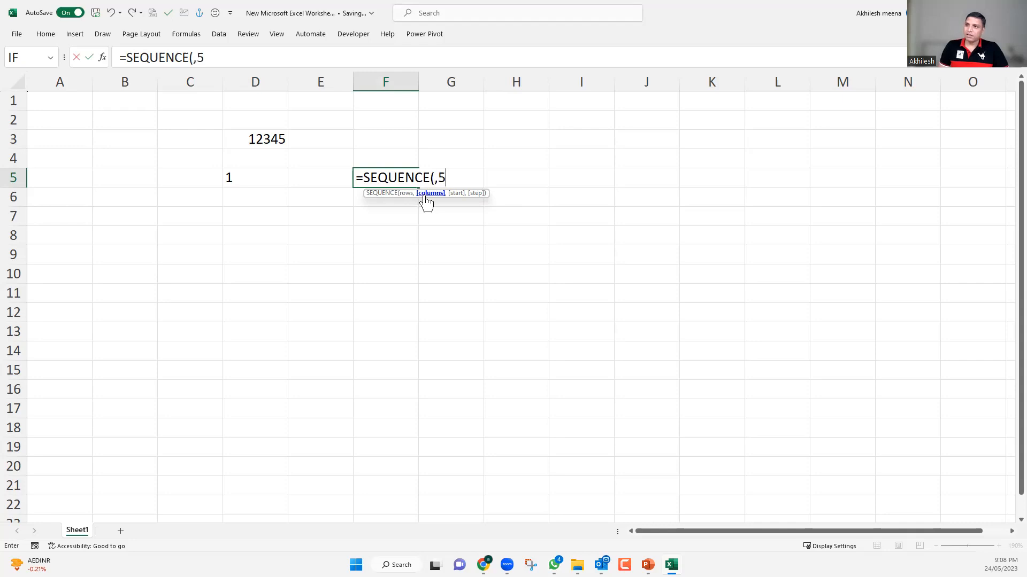
pyautogui.press('Return')
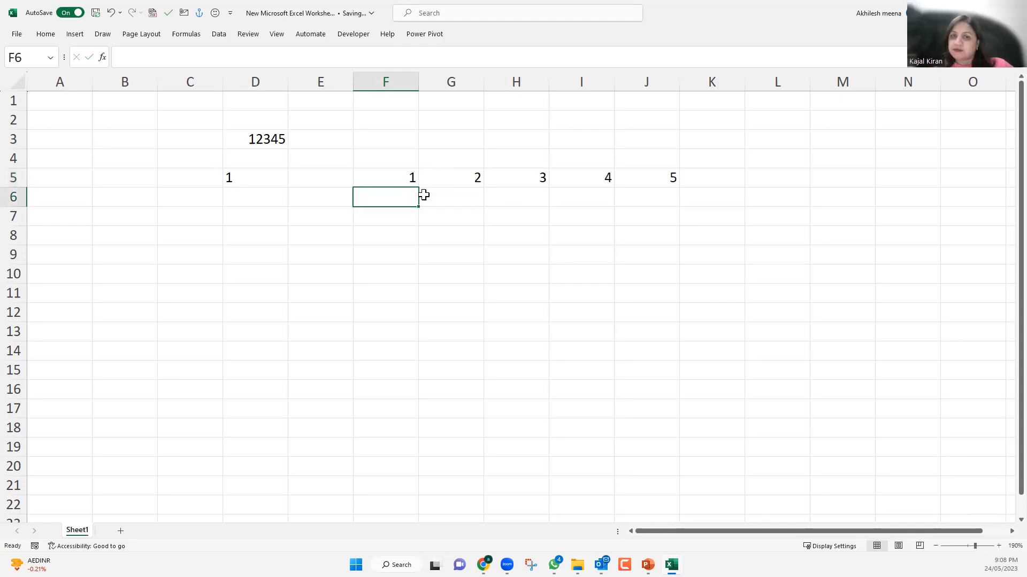
# Step: Replace the start number in D5's MID formula with the formula copied from F5, making it =MID(D3,SEQUENCE(,5),1)
pyautogui.click(277, 179)
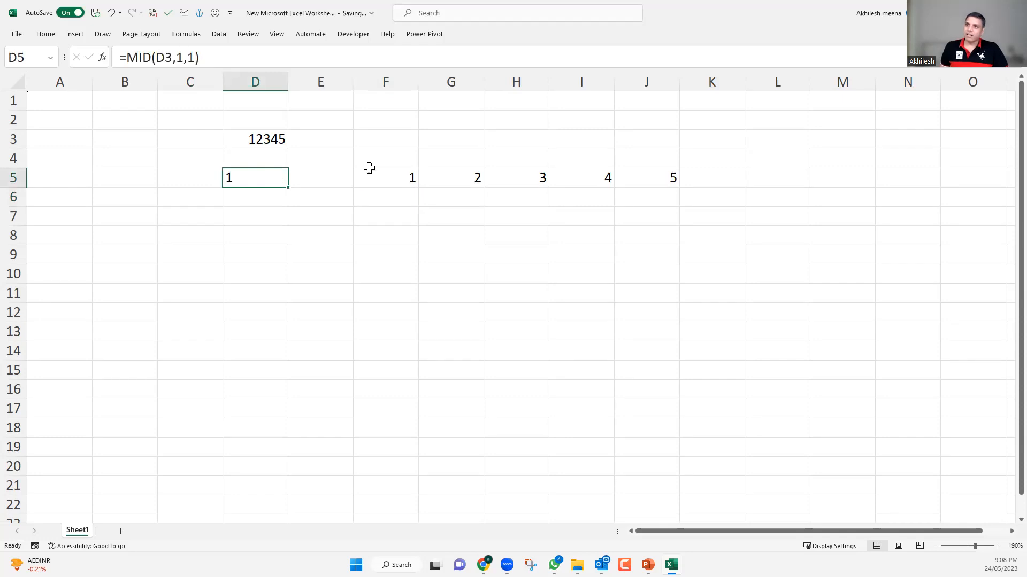
pyautogui.press('Right')
pyautogui.press('Right')
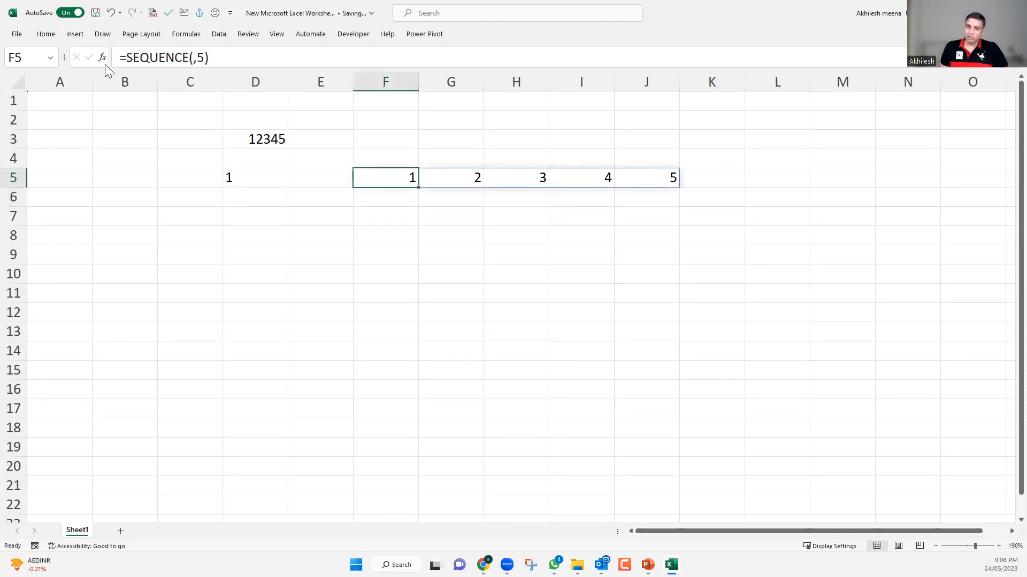
pyautogui.tripleClick(110, 63)
pyautogui.hotkey('ctrl', 'c')
pyautogui.press('Escape')
pyautogui.click(251, 178)
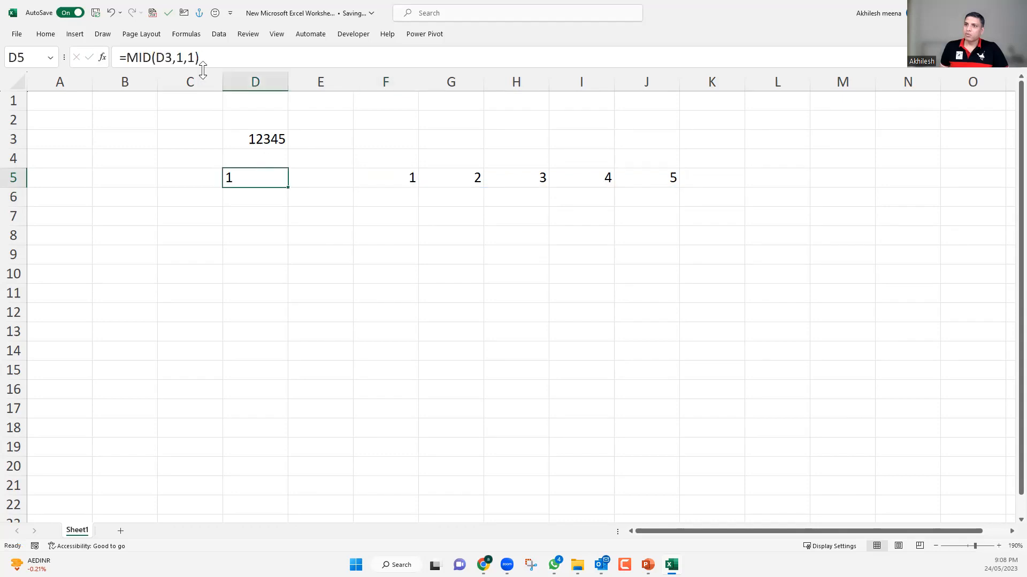
pyautogui.doubleClick(180, 58)
pyautogui.hotkey('ctrl', 'v')
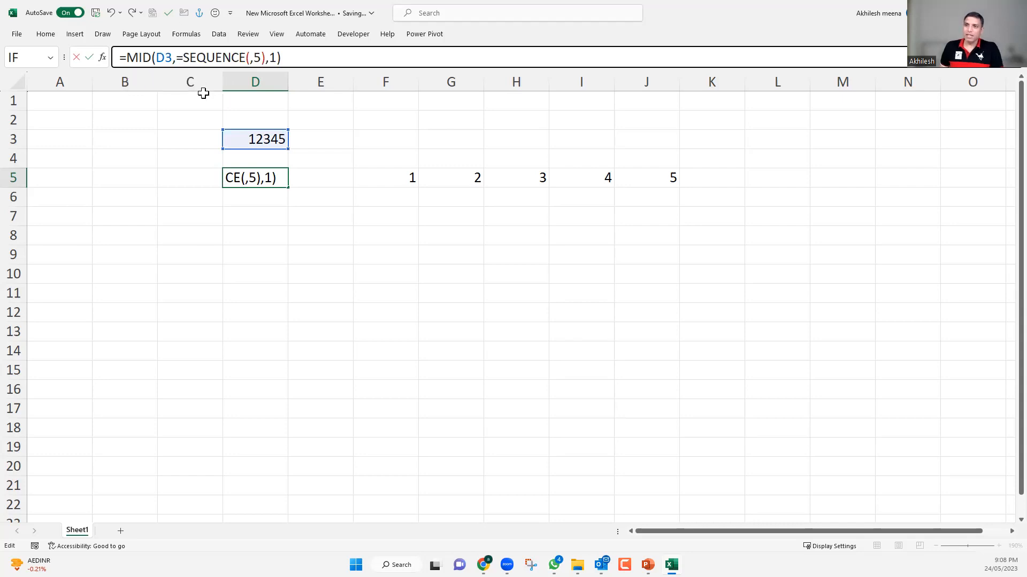
pyautogui.press('BackSpace')
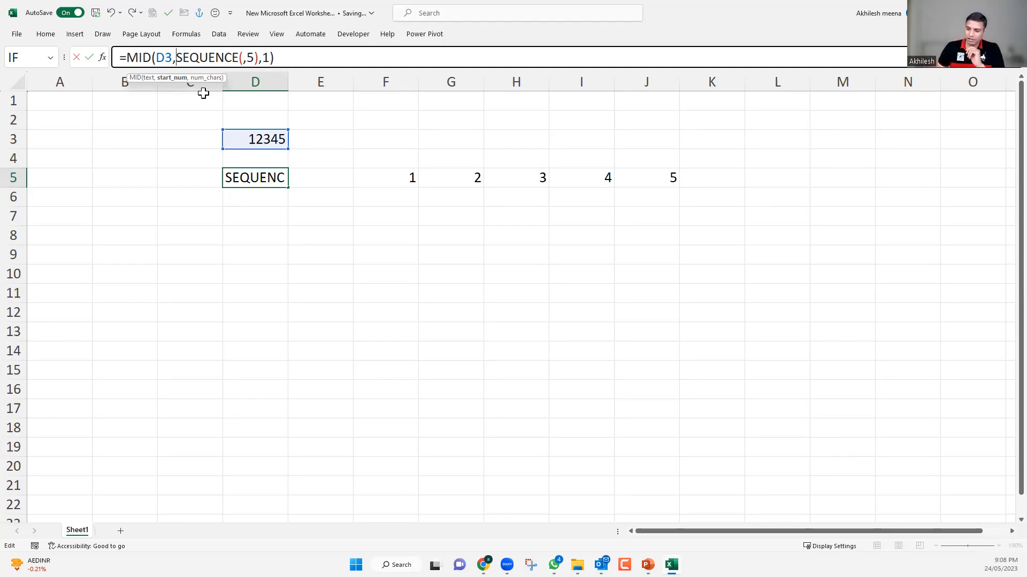
pyautogui.press('Return')
# Step: Move the number sequence from F5:J5 down to F8:J8
pyautogui.moveTo(388, 177); pyautogui.dragTo(655, 202)
pyautogui.moveTo(634, 240); pyautogui.dragTo(621, 239)
pyautogui.click(517, 327)
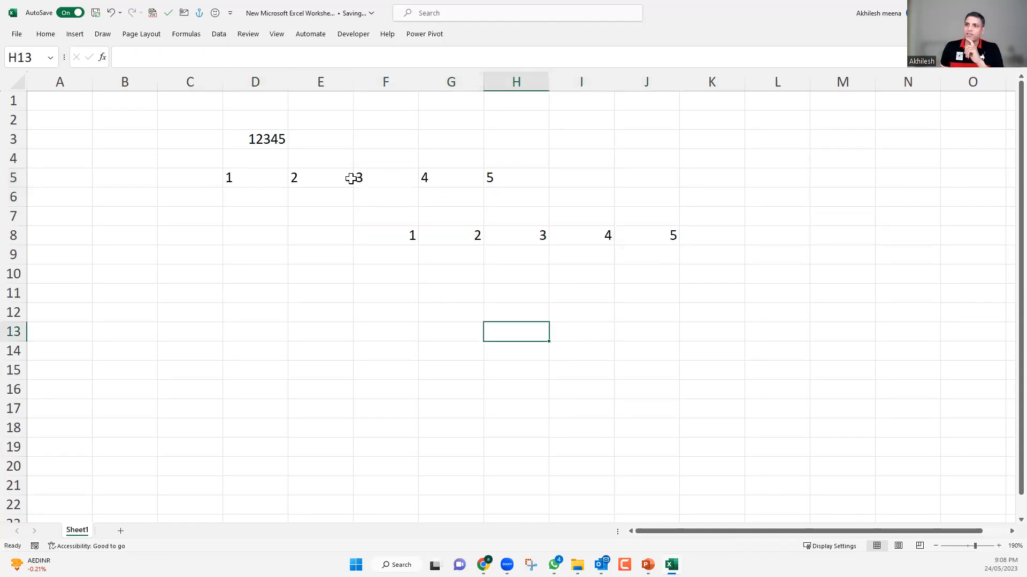
# Step: Check the spilled MID formula in row 5 and change the number in D3 to 15146
pyautogui.click(265, 179)
pyautogui.press('Right')
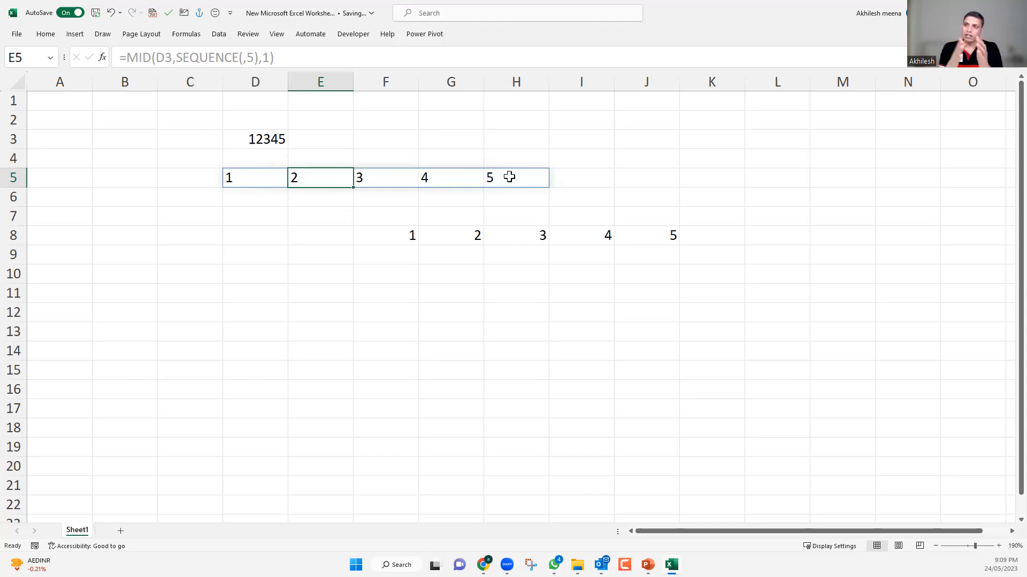
pyautogui.click(348, 220)
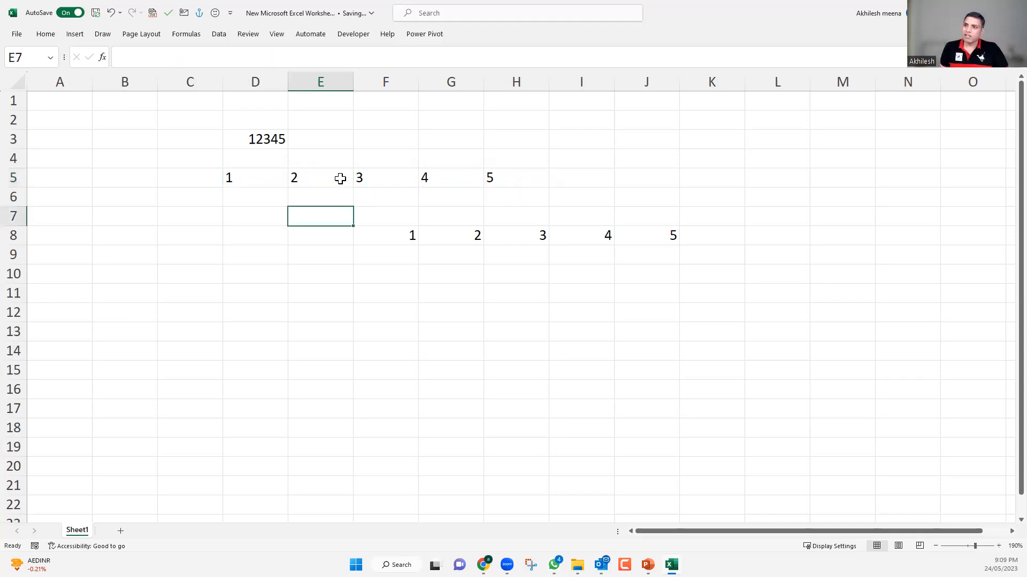
pyautogui.click(275, 141)
pyautogui.write('15146')
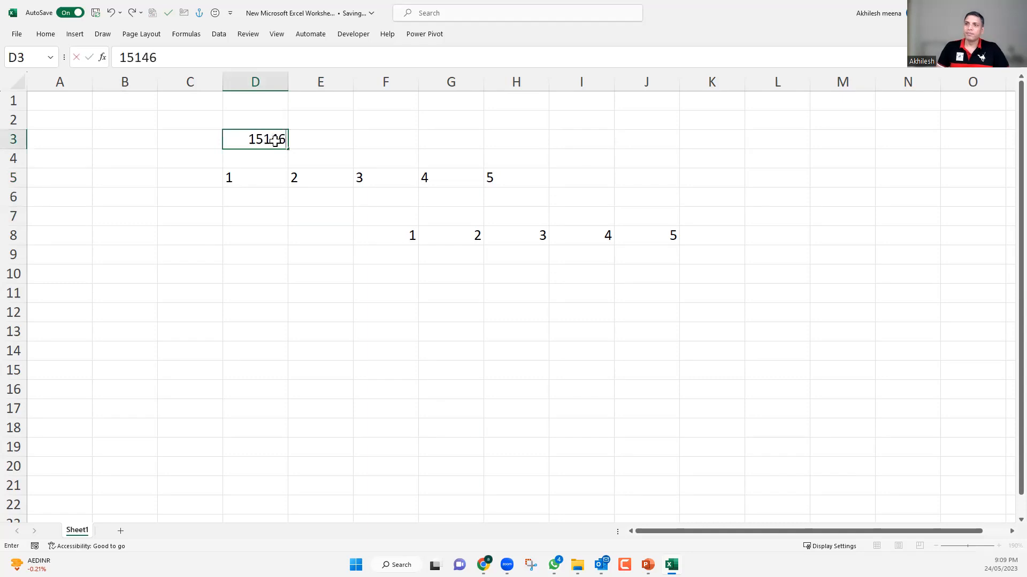
pyautogui.press('Return')
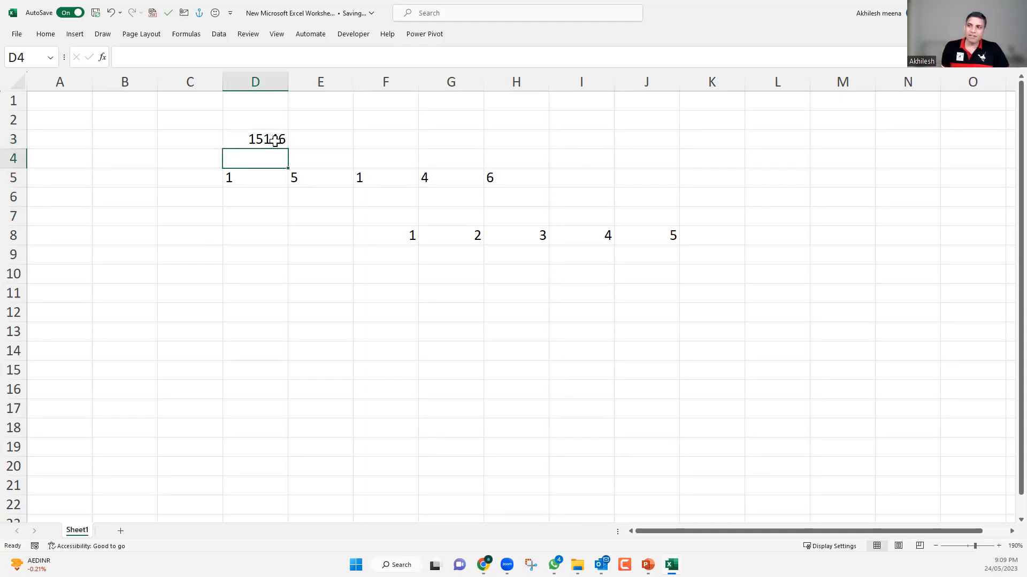
# Step: Compare the SEQUENCE formula in F8:J8 with the spilled MID formula in D5:H5
pyautogui.moveTo(412, 235); pyautogui.dragTo(642, 237)
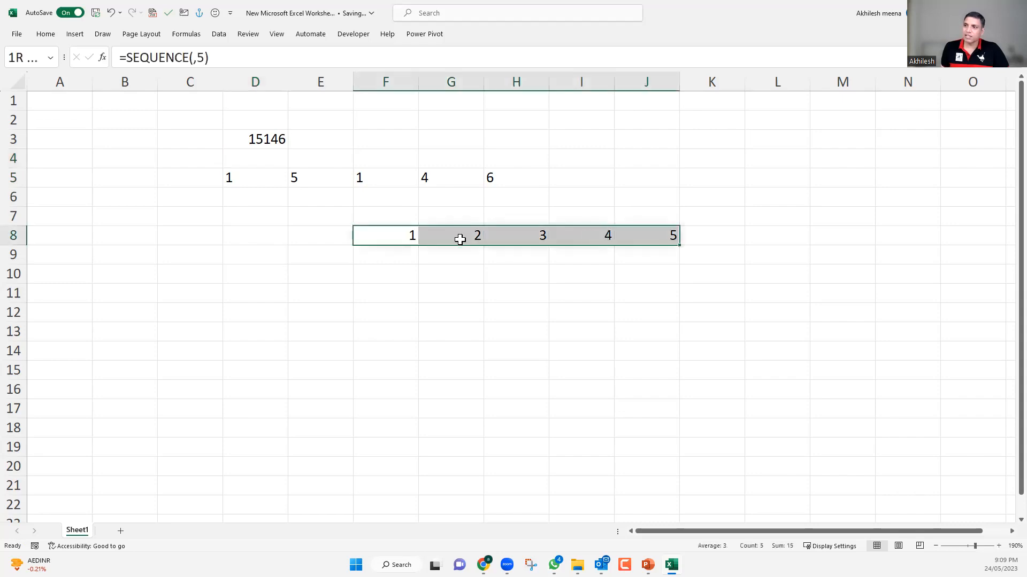
pyautogui.click(311, 185)
pyautogui.click(489, 179)
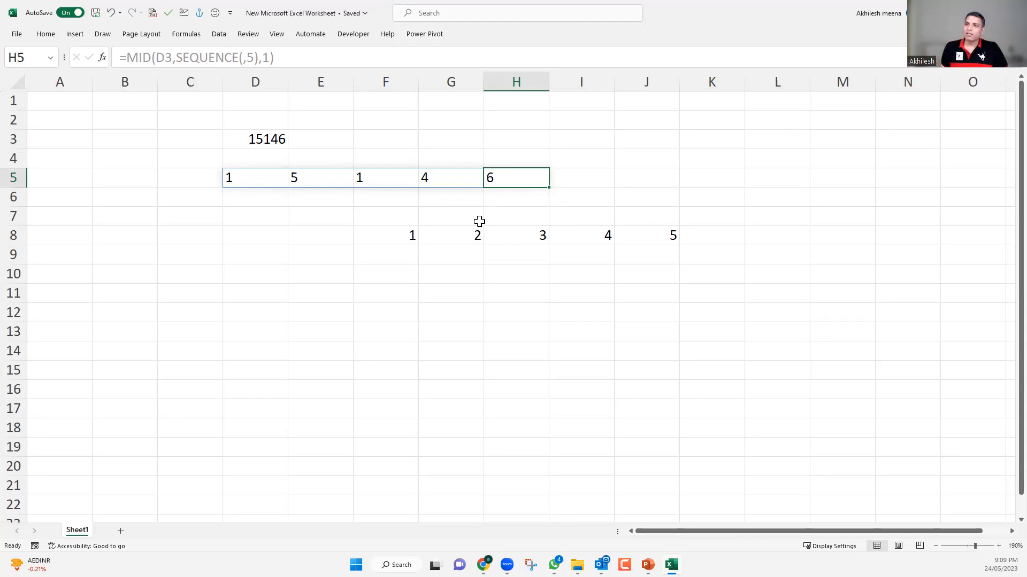
pyautogui.click(252, 177)
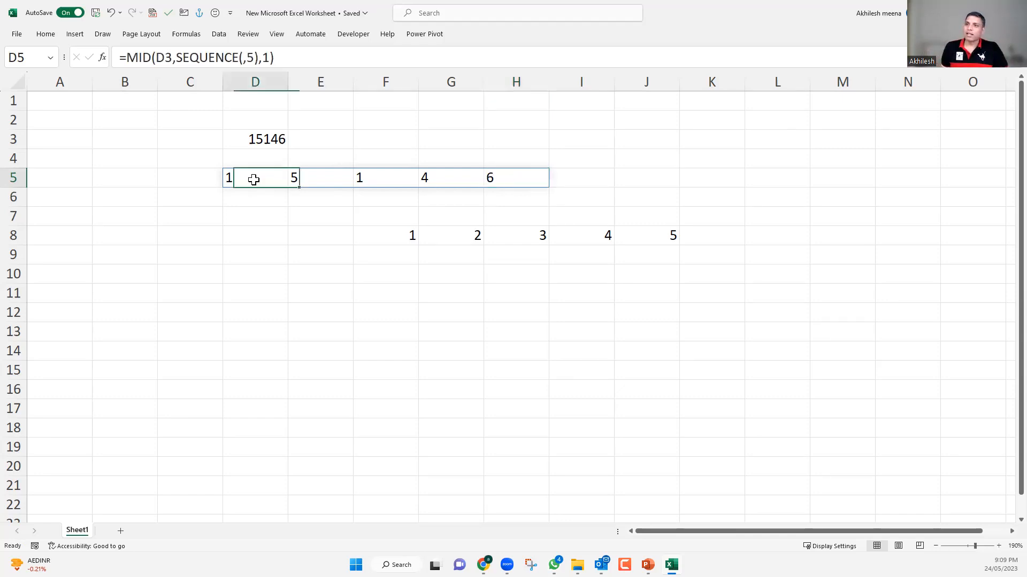
# Step: Try wrapping D5's formula in SUM, making it =SUM(MID(D3,SEQUENCE(,5),1))
pyautogui.click(129, 55)
pyautogui.write('sy')
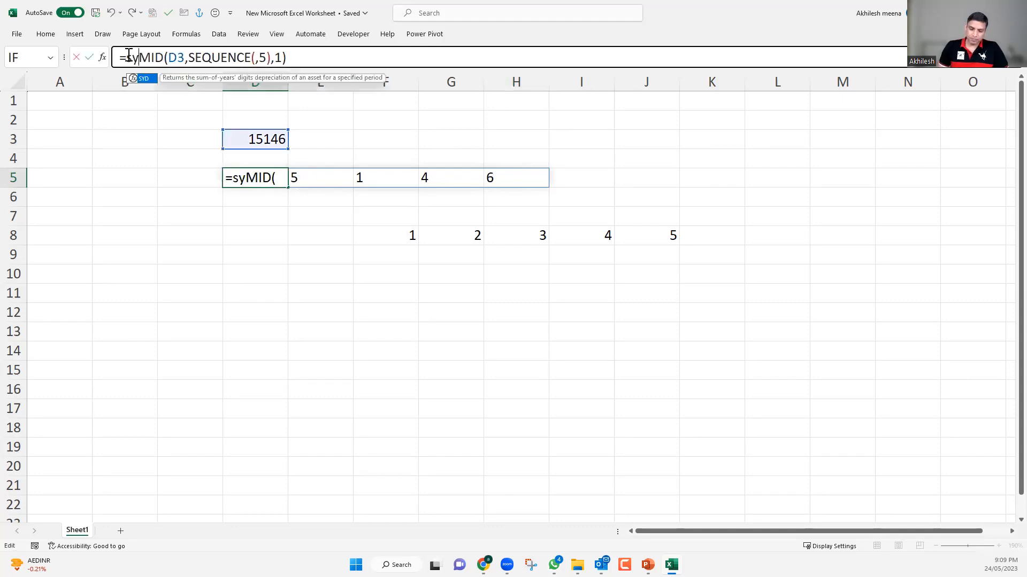
pyautogui.press('BackSpace')
pyautogui.write('um')
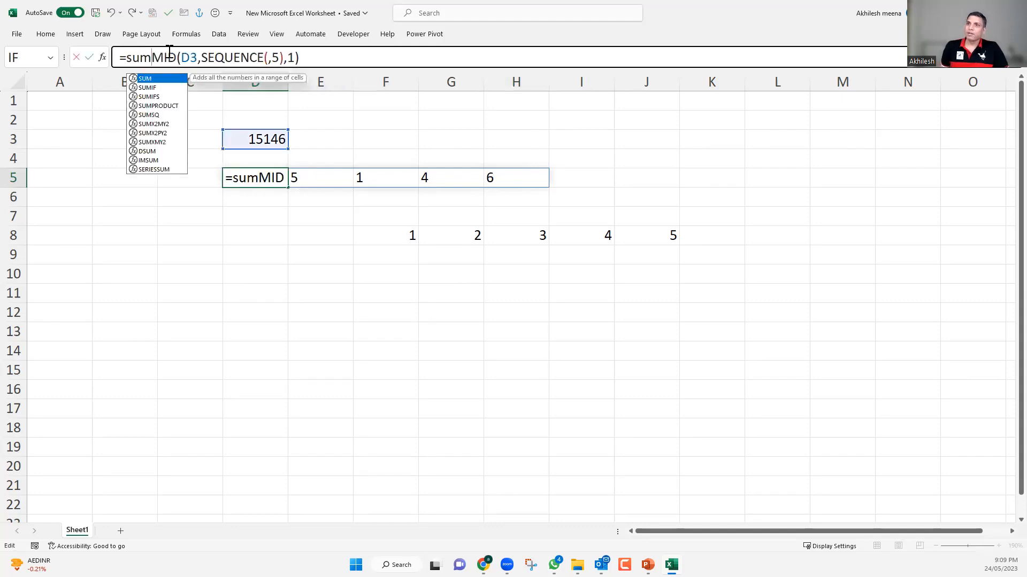
pyautogui.press('Tab')
pyautogui.click(317, 60)
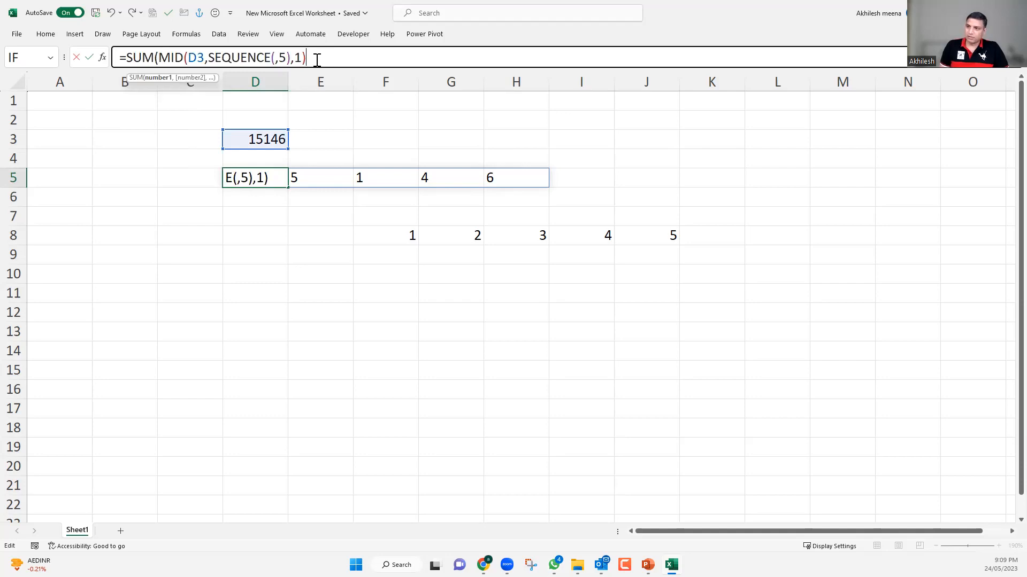
pyautogui.press('Return')
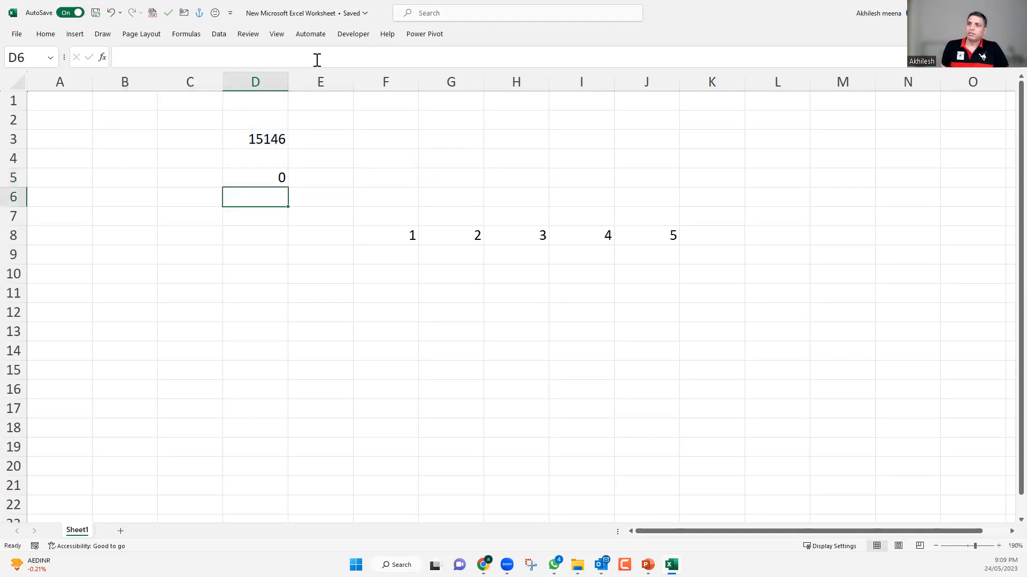
# Step: Remove the SUM wrapper and its closing parenthesis from D5's formula, restoring =MID(D3,SEQUENCE(,5),1)
pyautogui.click(263, 178)
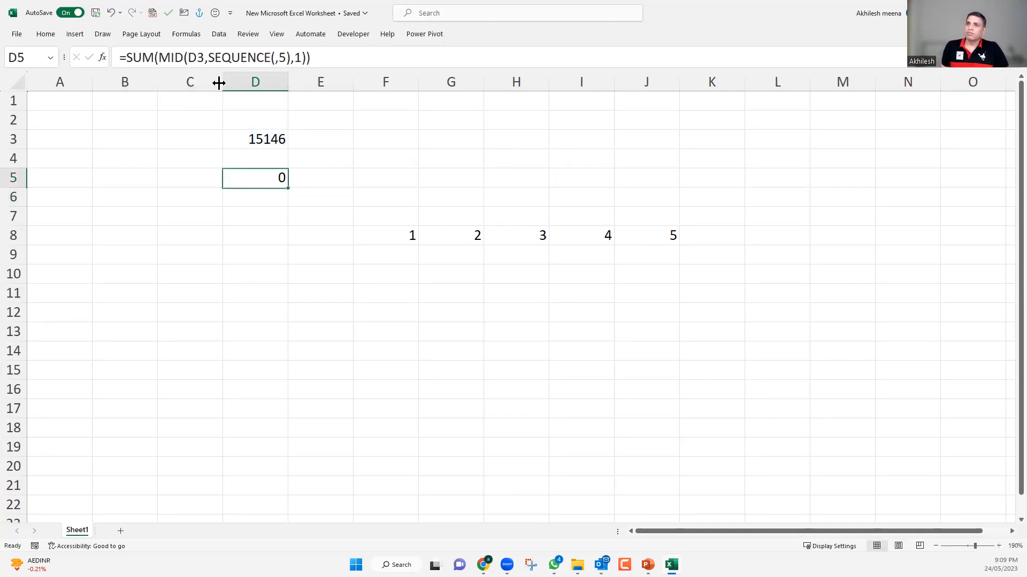
pyautogui.click(160, 57)
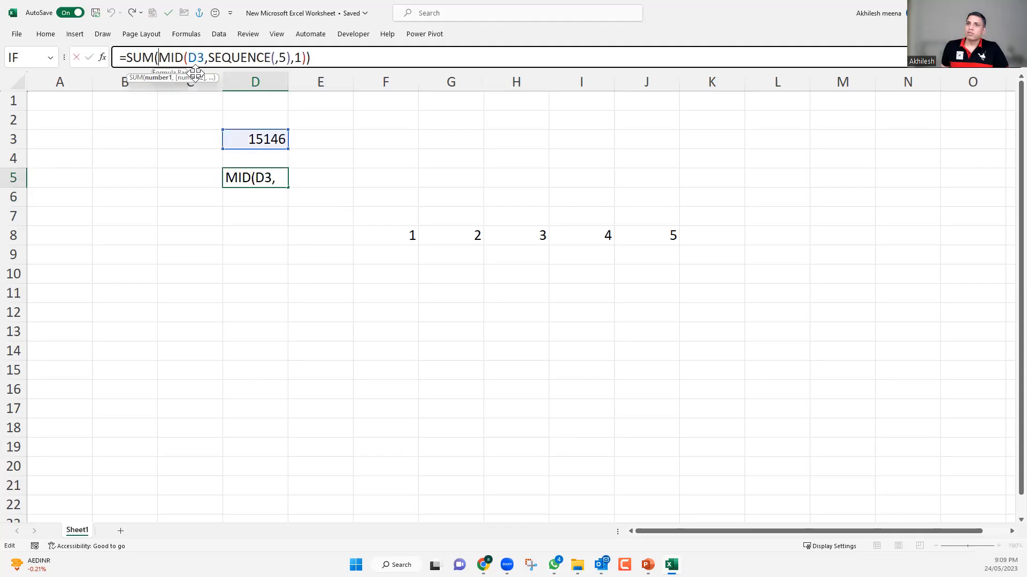
pyautogui.doubleClick(282, 58)
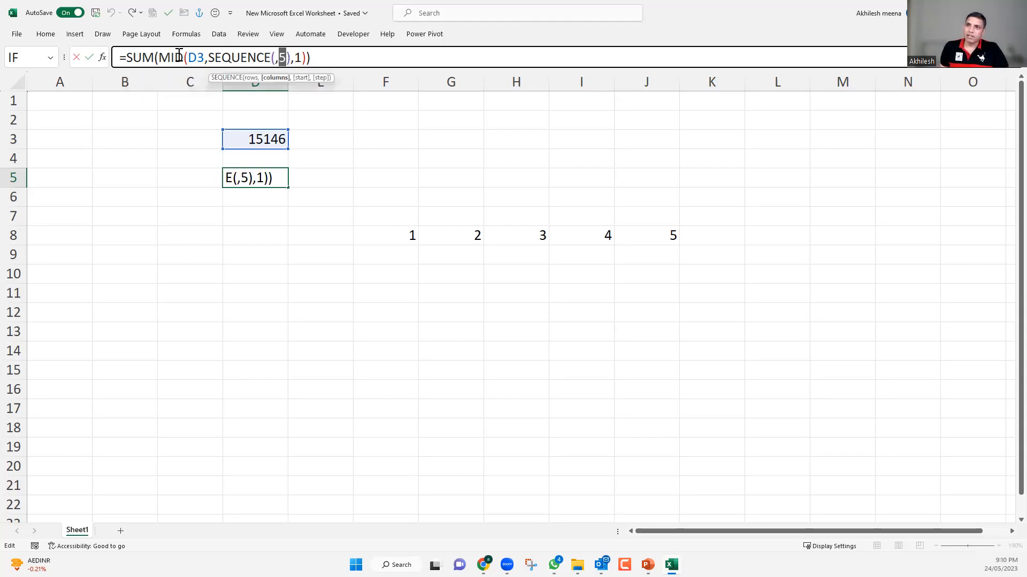
pyautogui.click(142, 58)
pyautogui.doubleClick(142, 59)
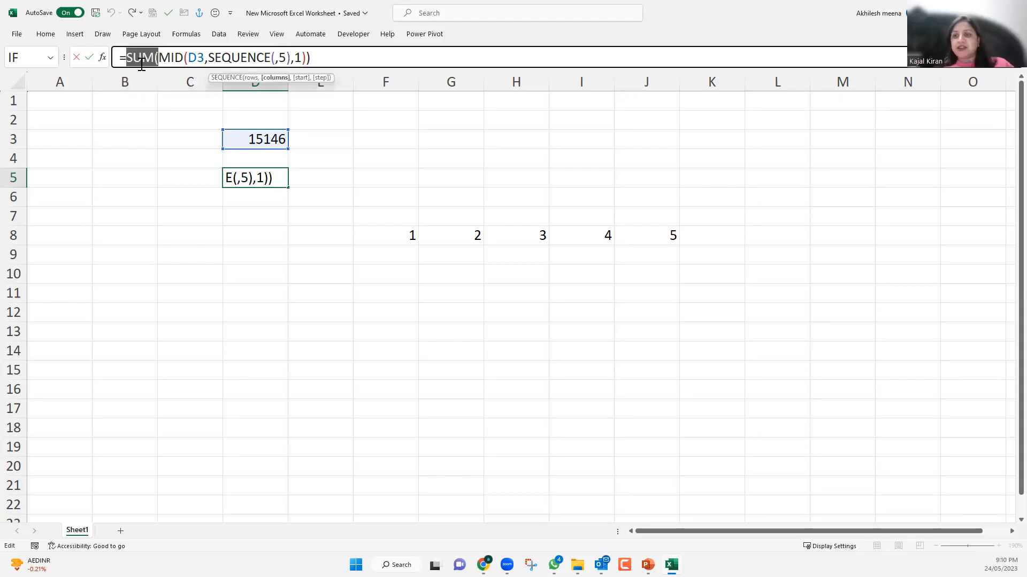
pyautogui.press('Delete')
pyautogui.click(292, 54)
pyautogui.press('BackSpace')
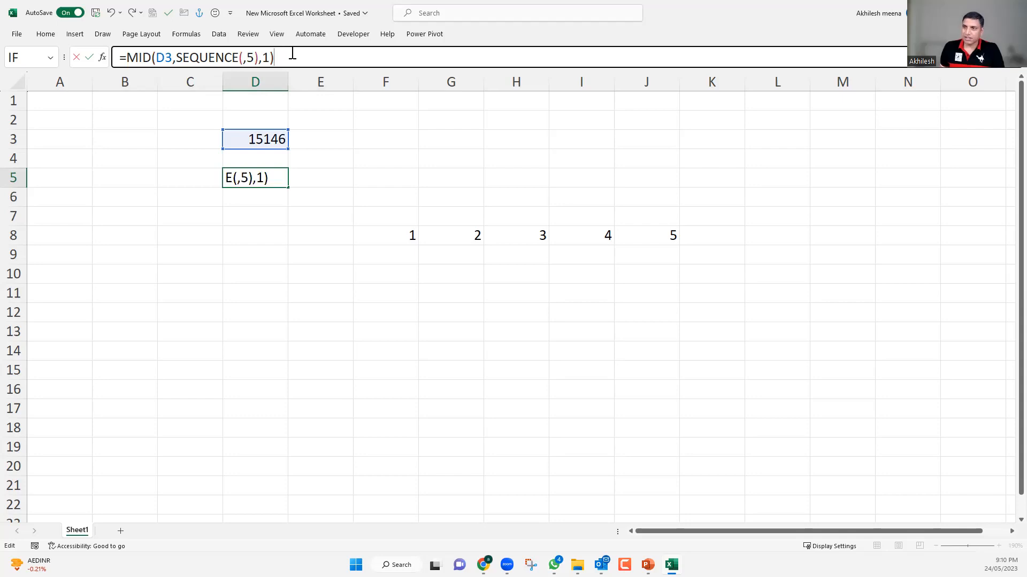
# Step: Replace the fixed column count in D5's SEQUENCE with LEN(D3), making the formula =MID(D3,SEQUENCE(,LEN(D3)),1)
pyautogui.doubleClick(250, 57)
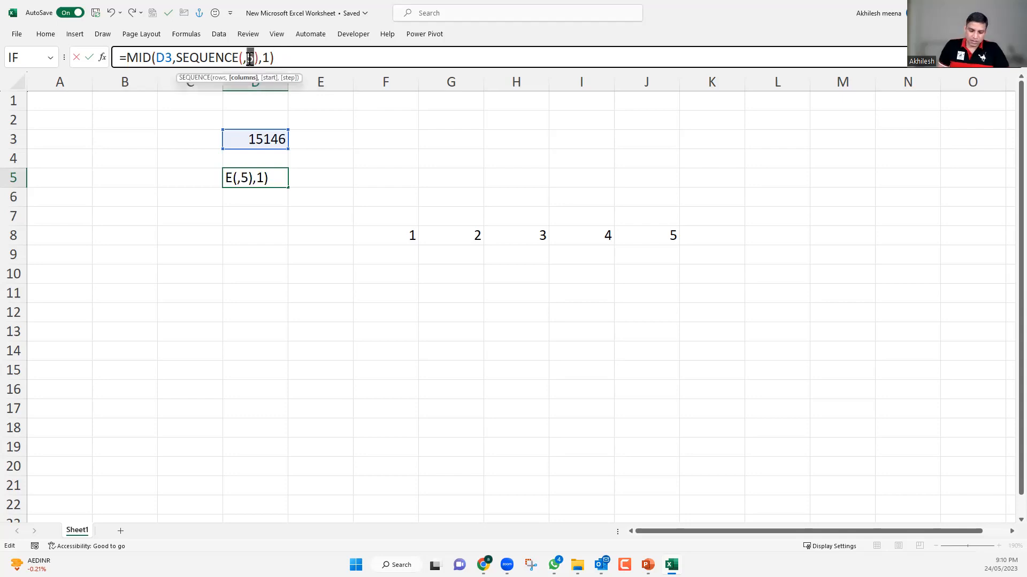
pyautogui.write('len')
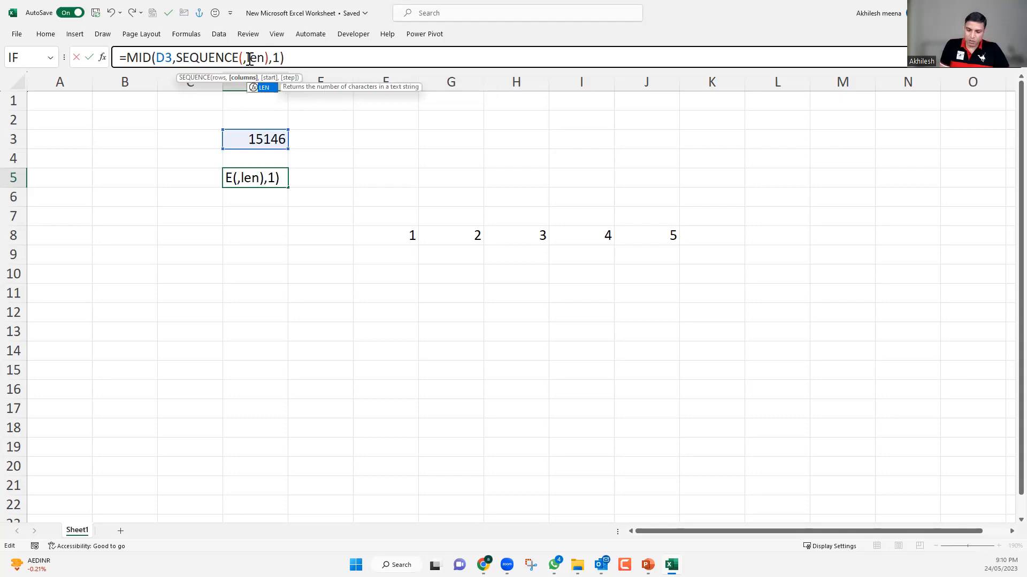
pyautogui.write('(')
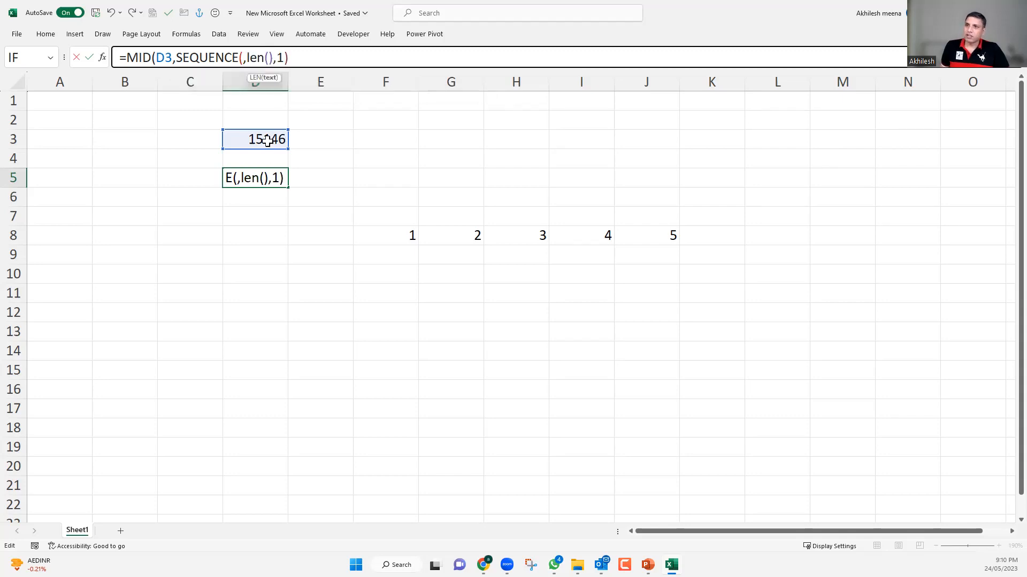
pyautogui.click(267, 140)
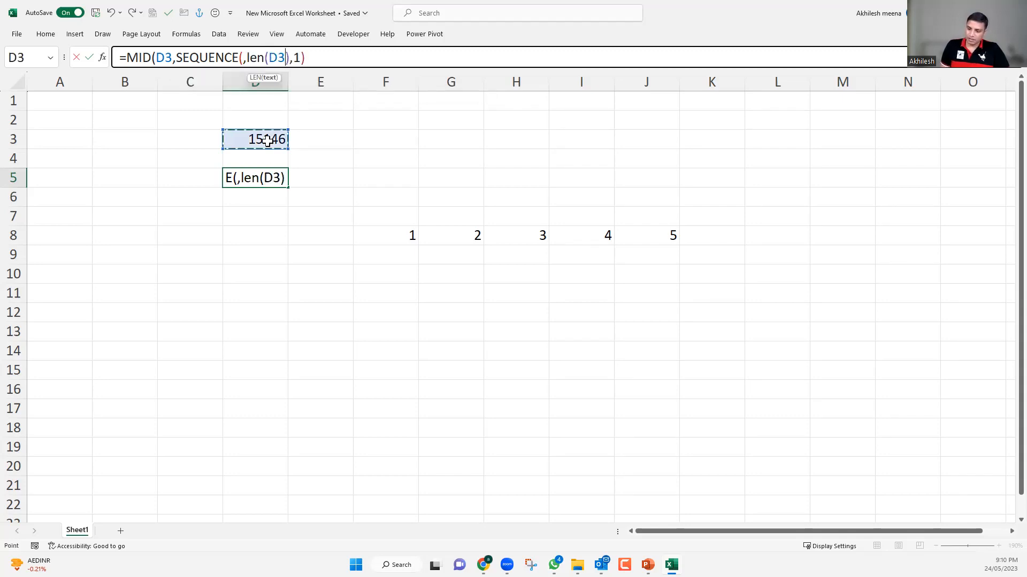
pyautogui.write(')')
pyautogui.press('Return')
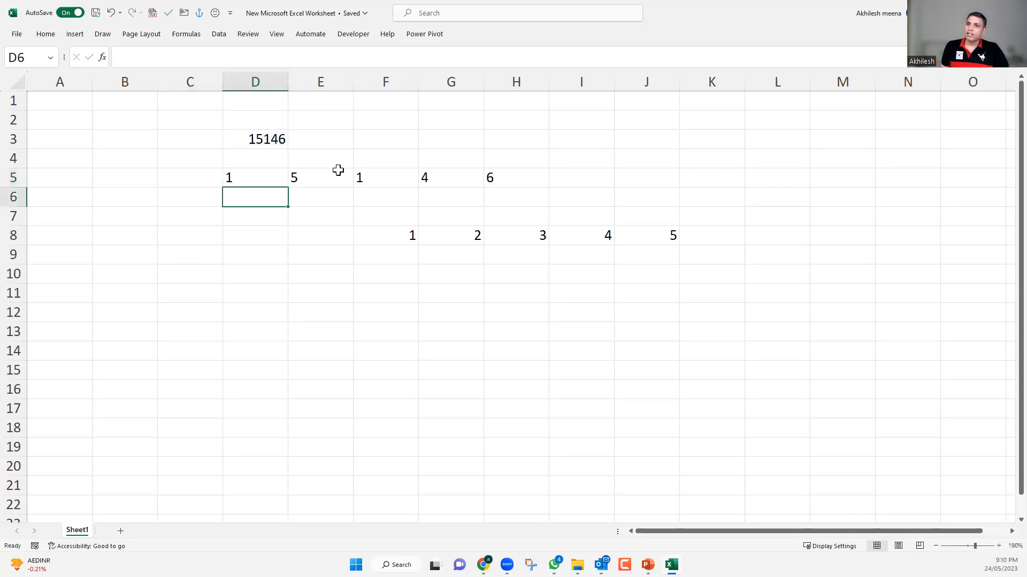
# Step: Change the number in D3 to 325 to test the formula with three digits
pyautogui.press('Up')
pyautogui.click(278, 141)
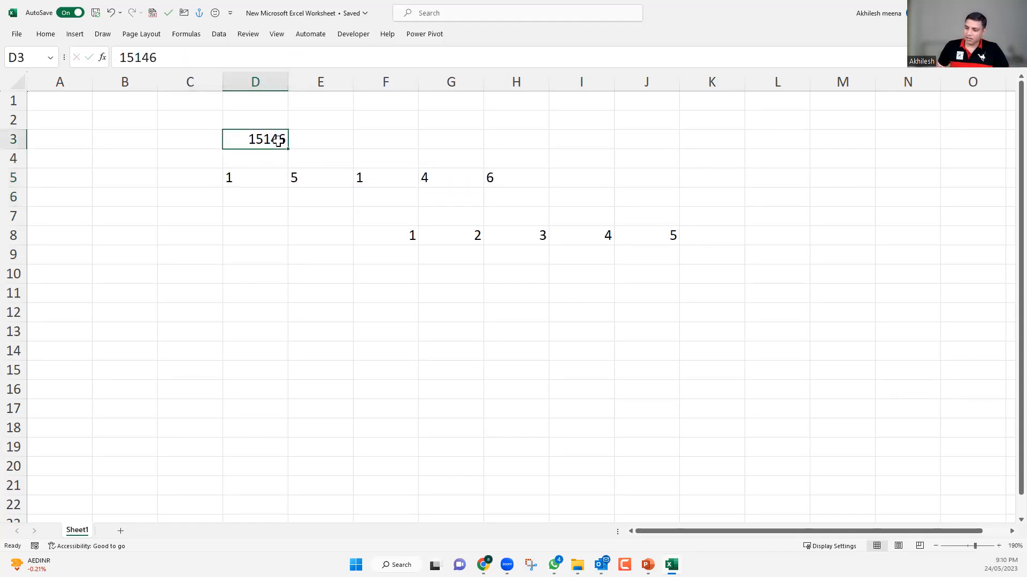
pyautogui.write('32')
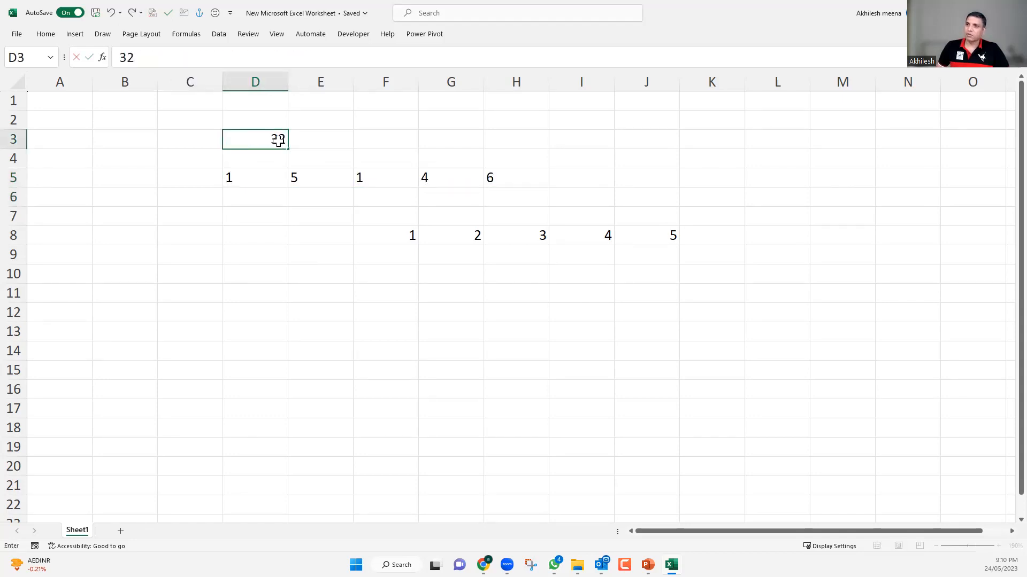
pyautogui.write('5')
pyautogui.press('Return')
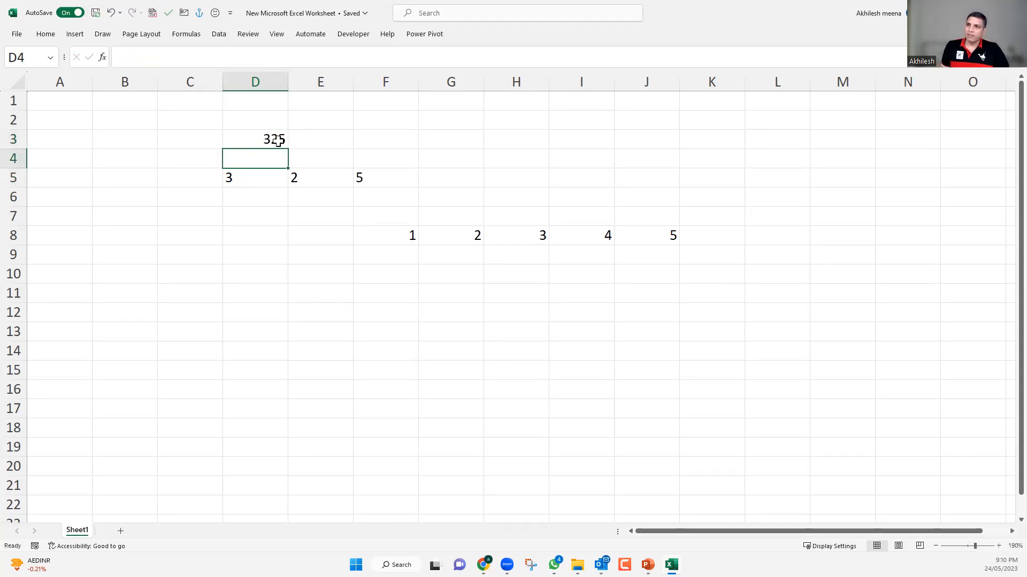
# Step: Change the number in D3 to 4861453 and check the spilled formula in D5
pyautogui.click(278, 140)
pyautogui.write('4861453')
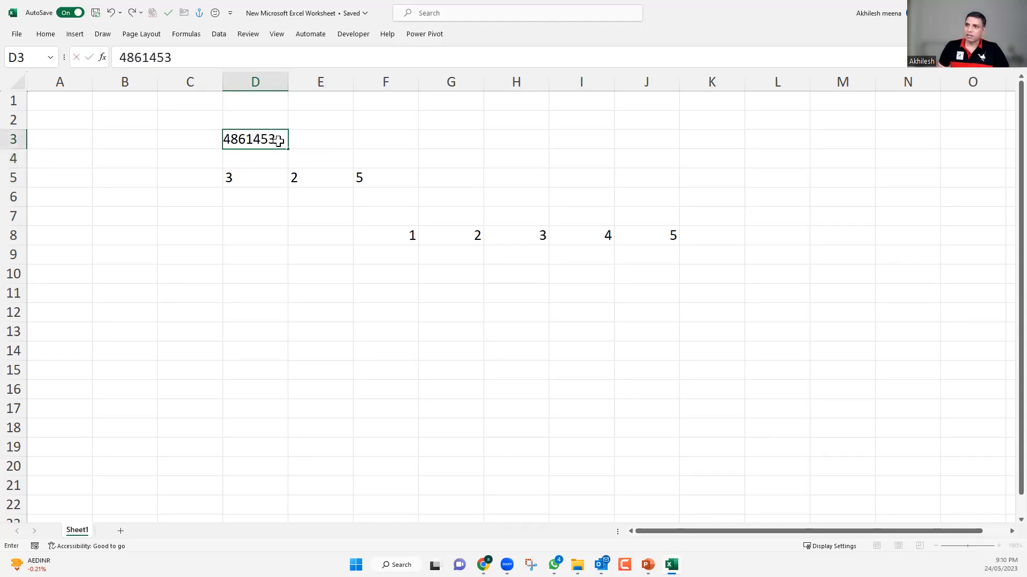
pyautogui.press('Return')
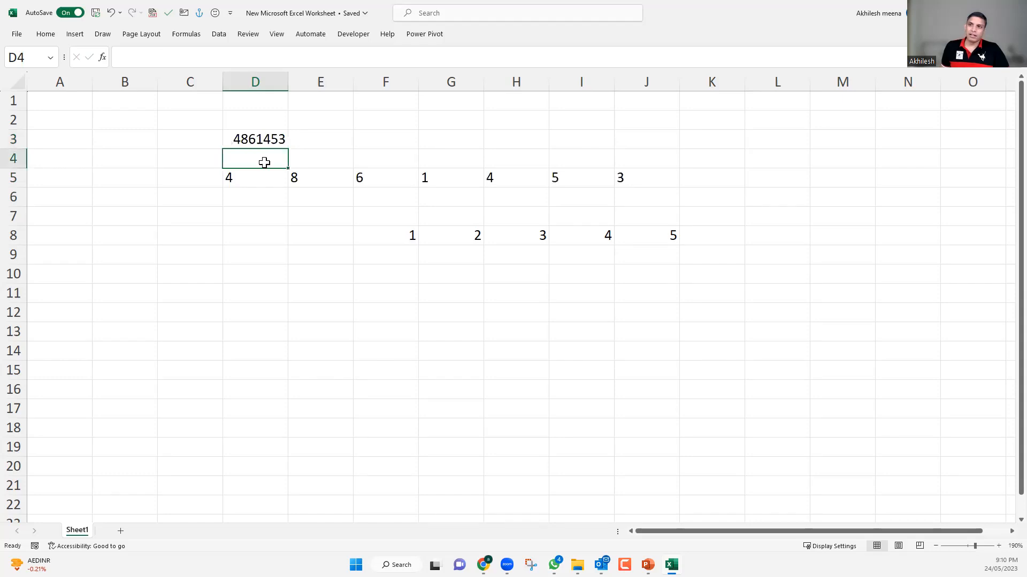
pyautogui.click(249, 175)
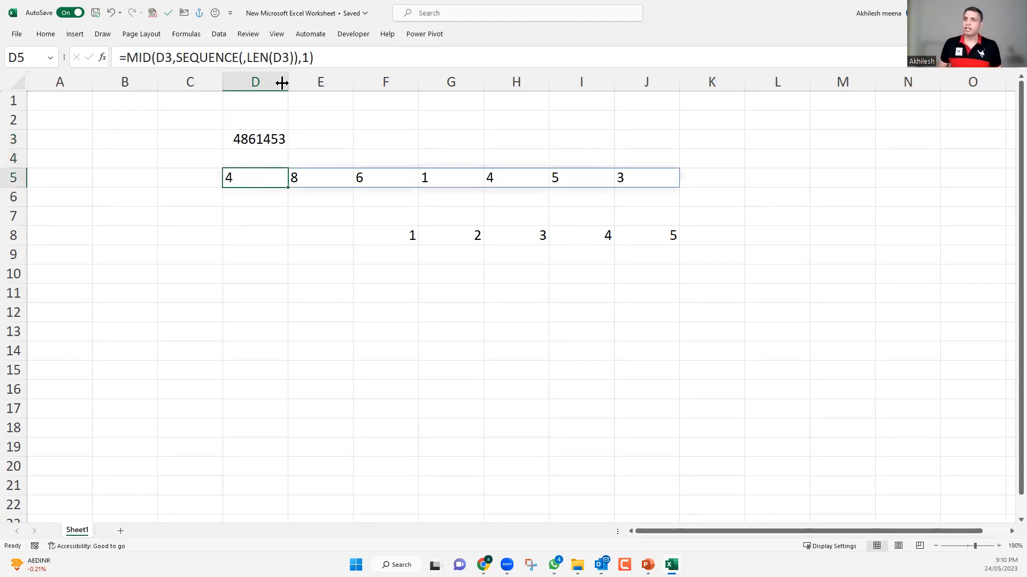
# Step: Insert a decimal point into the number in D3, making it 4861.453
pyautogui.click(272, 137)
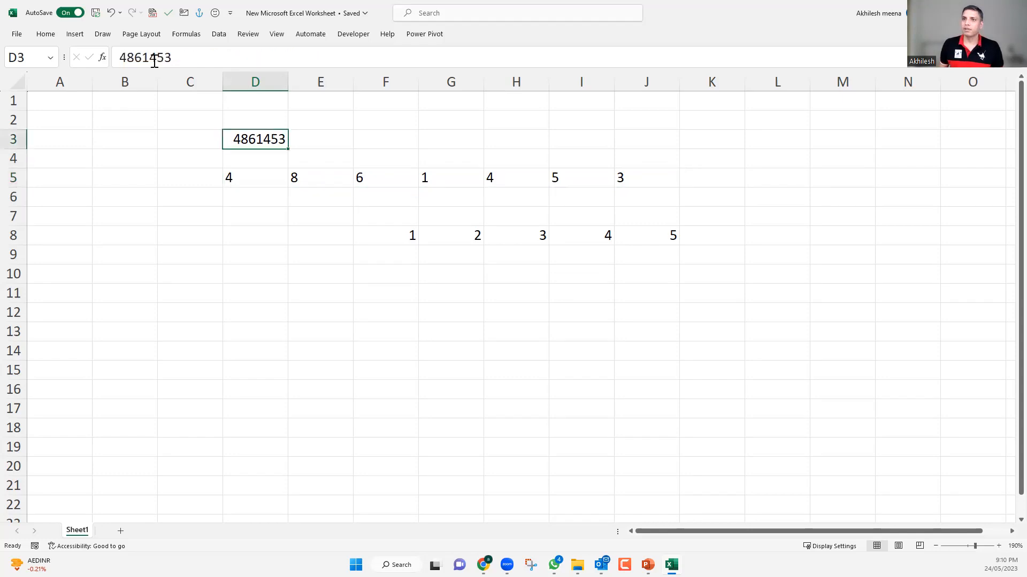
pyautogui.click(153, 59)
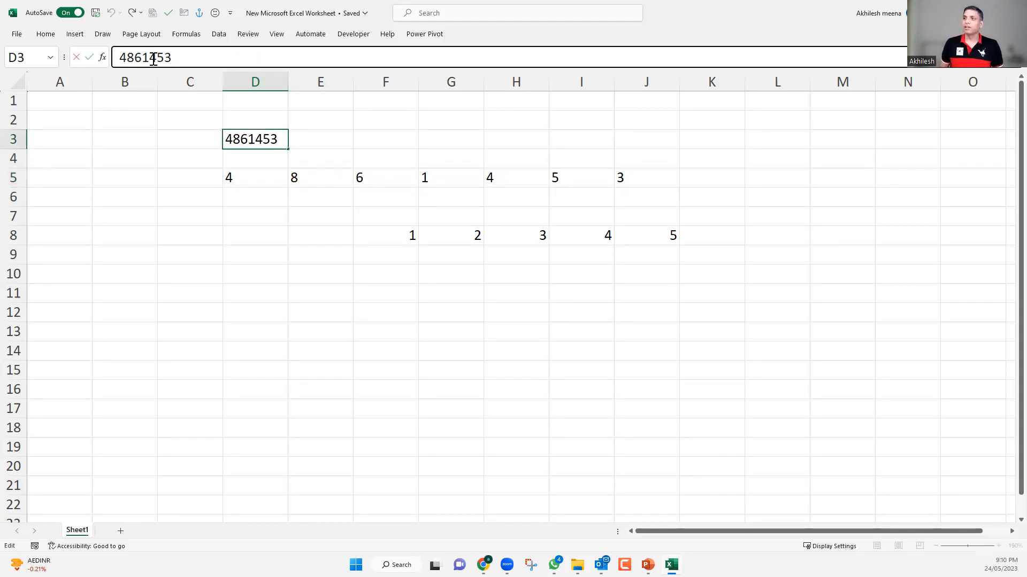
pyautogui.write('.')
pyautogui.press('Return')
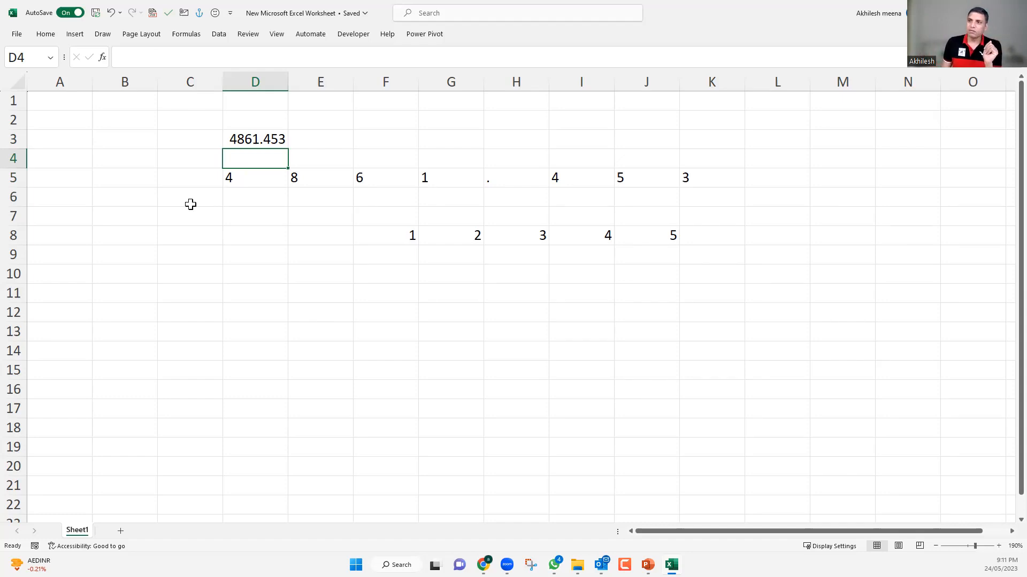
# Step: Wrap D5's formula in VALUE to convert the digits to numbers, making it =VALUE(MID(D3,SEQUENCE(,LEN(D3)),1))
pyautogui.click(262, 178)
pyautogui.moveTo(128, 57); pyautogui.dragTo(358, 54)
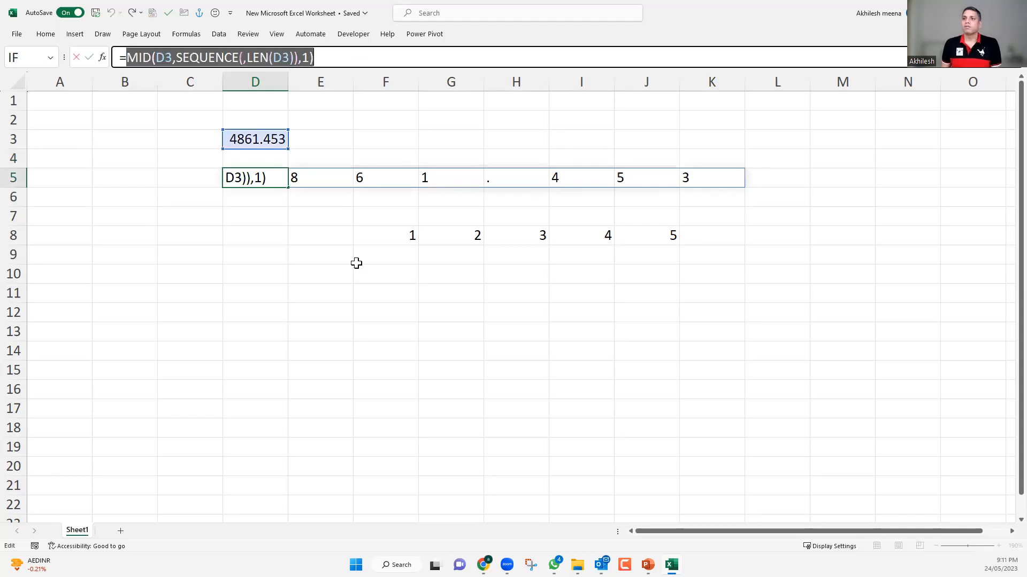
pyautogui.press('Escape')
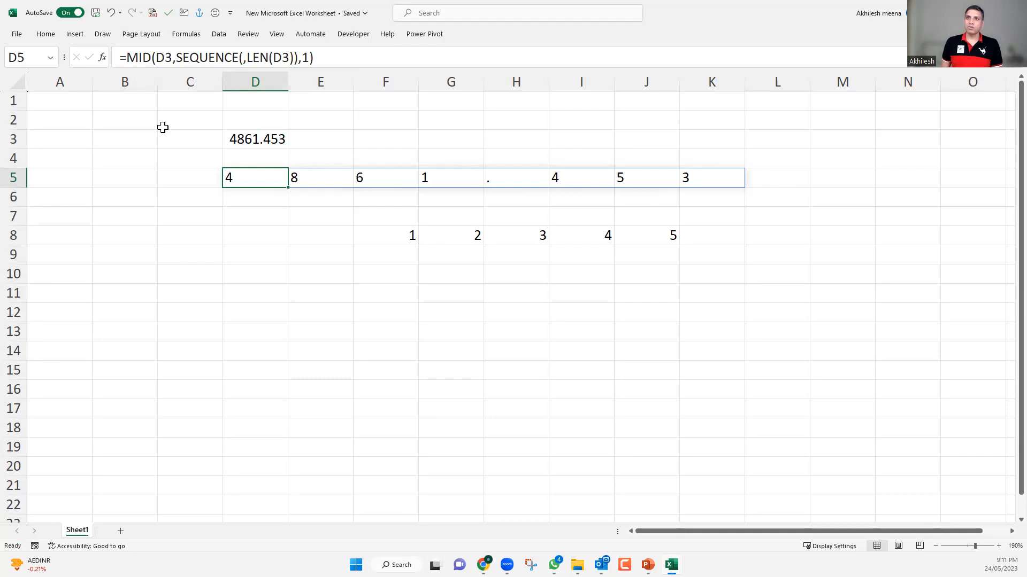
pyautogui.press('F2')
pyautogui.press('Home')
pyautogui.press('Right')
pyautogui.write('V')
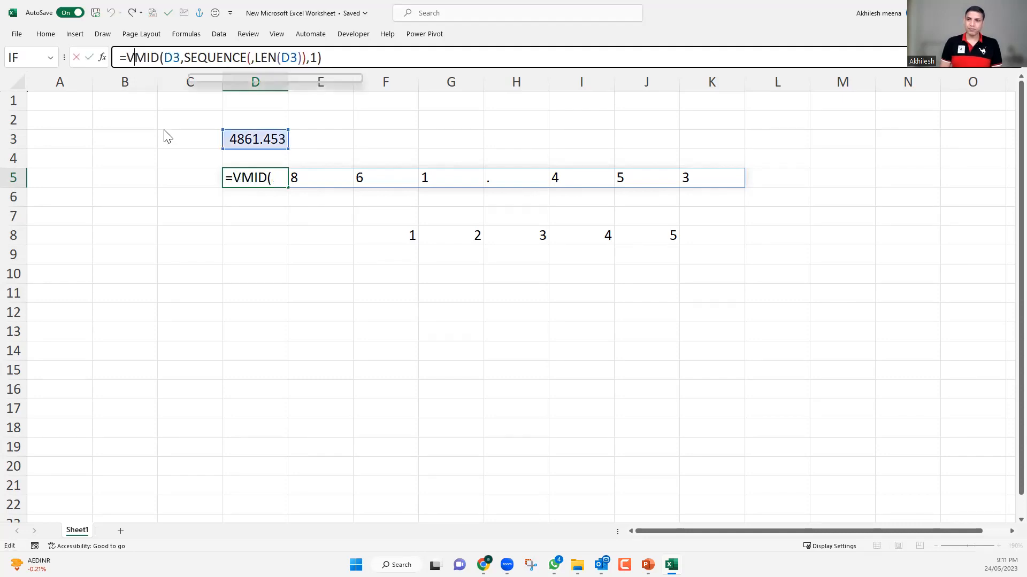
pyautogui.write('al')
pyautogui.press('Tab')
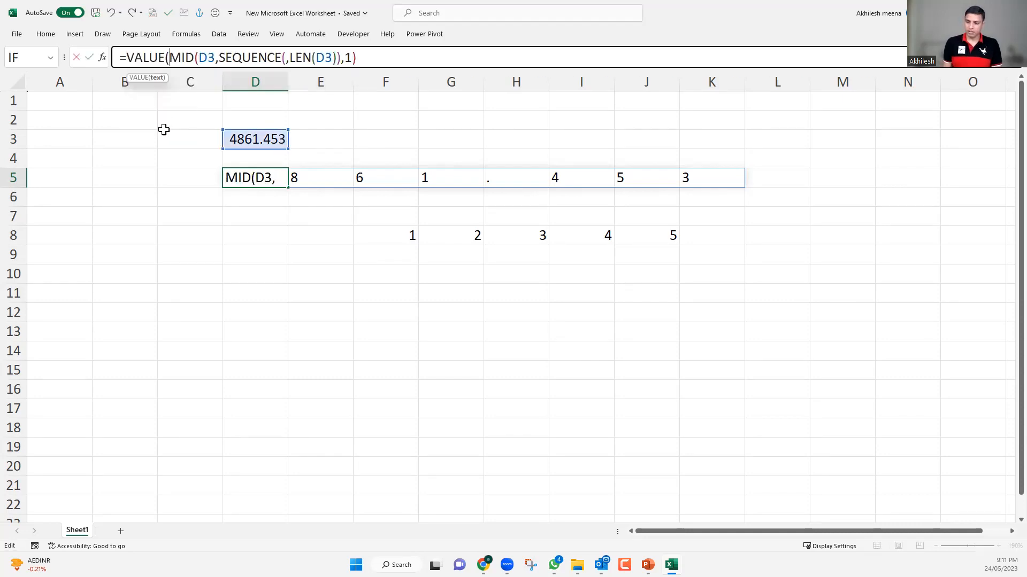
pyautogui.click(405, 55)
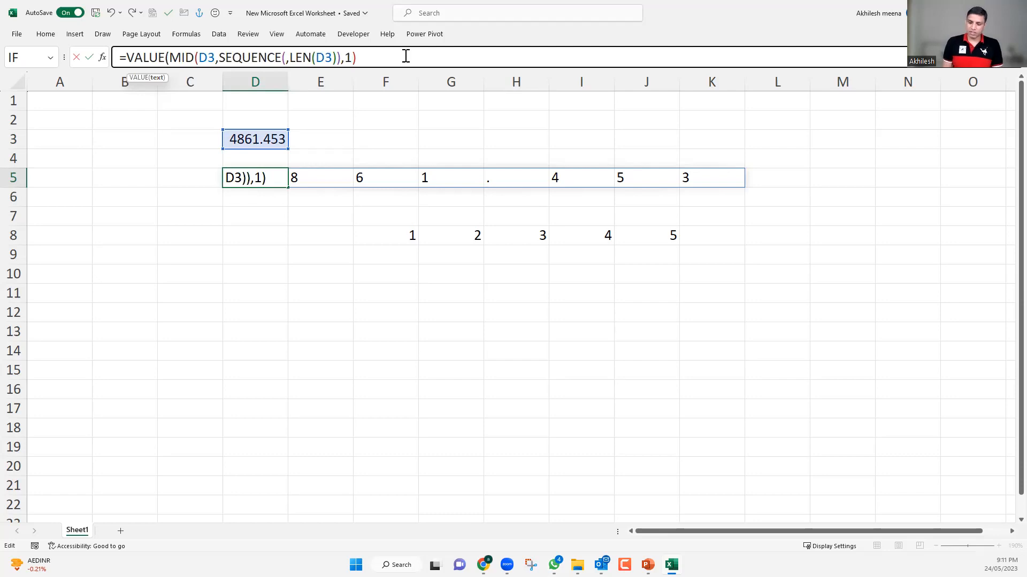
pyautogui.write(')')
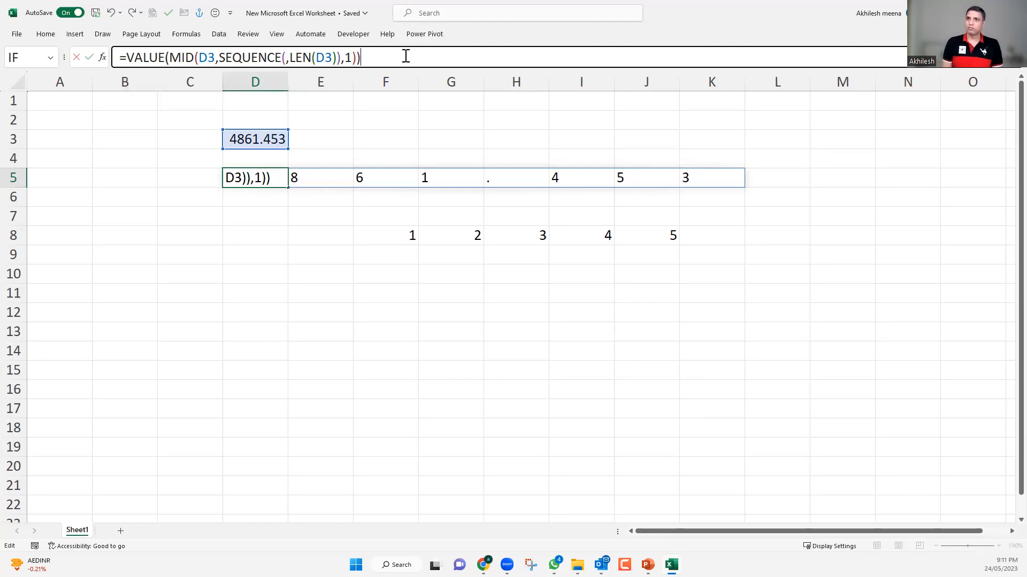
pyautogui.press('Return')
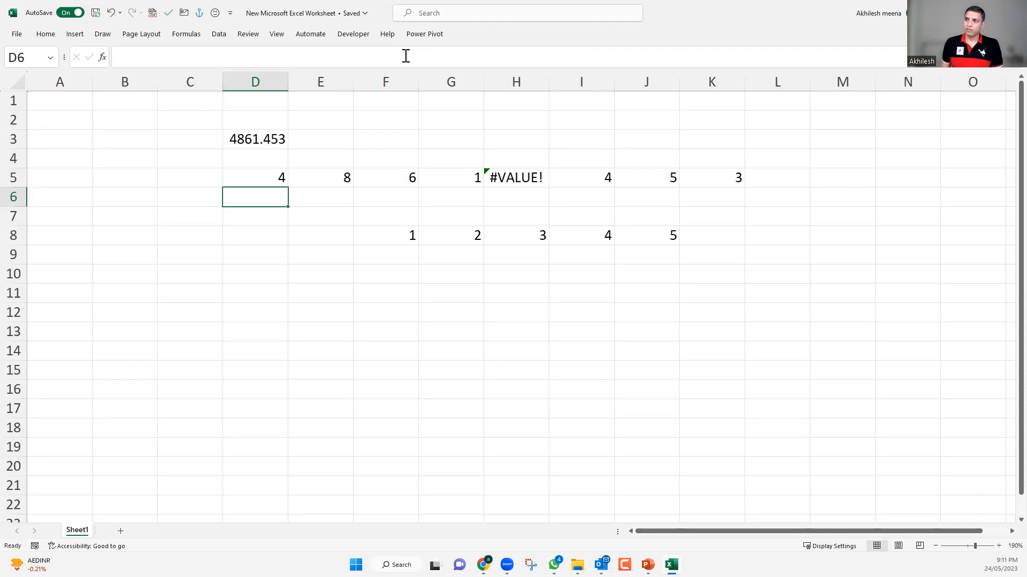
# Step: Wrap D5's formula in IFERROR with 0 as the error value, making it =IFERROR(VALUE(MID(D3,SEQUENCE(,LEN(D3)),1)),0), and check the decimal point's cell H5
pyautogui.click(522, 177)
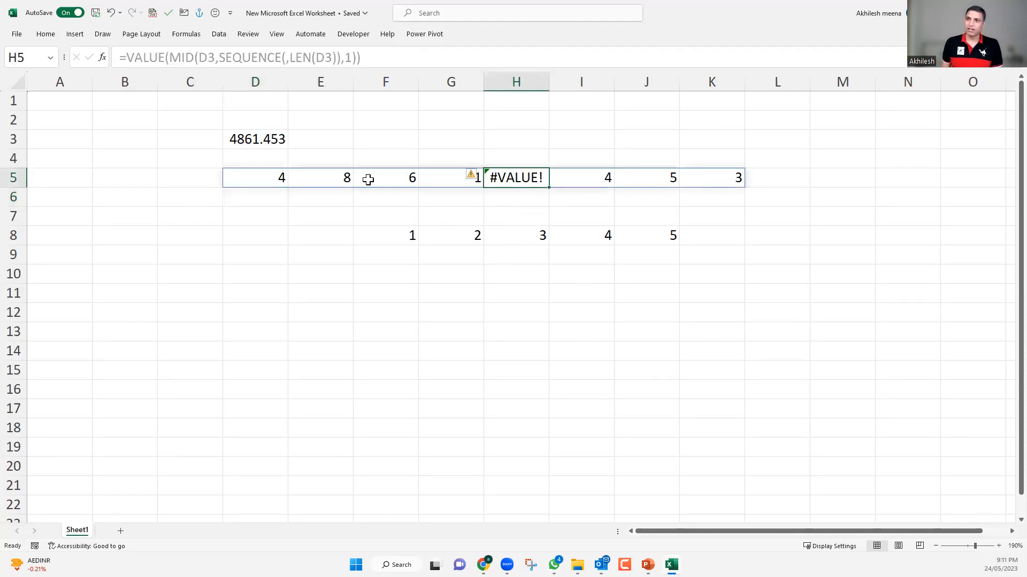
pyautogui.click(273, 179)
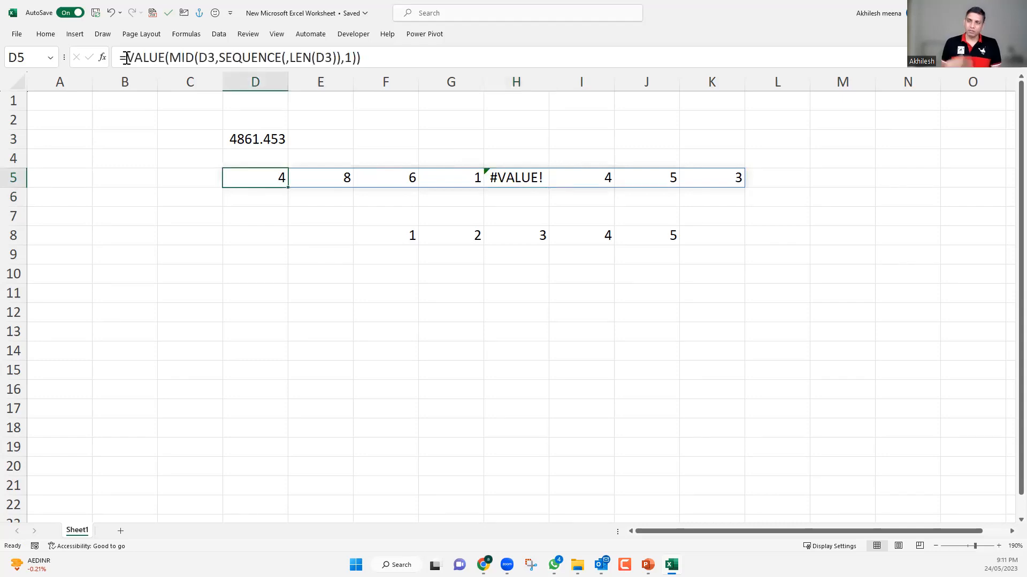
pyautogui.click(126, 58)
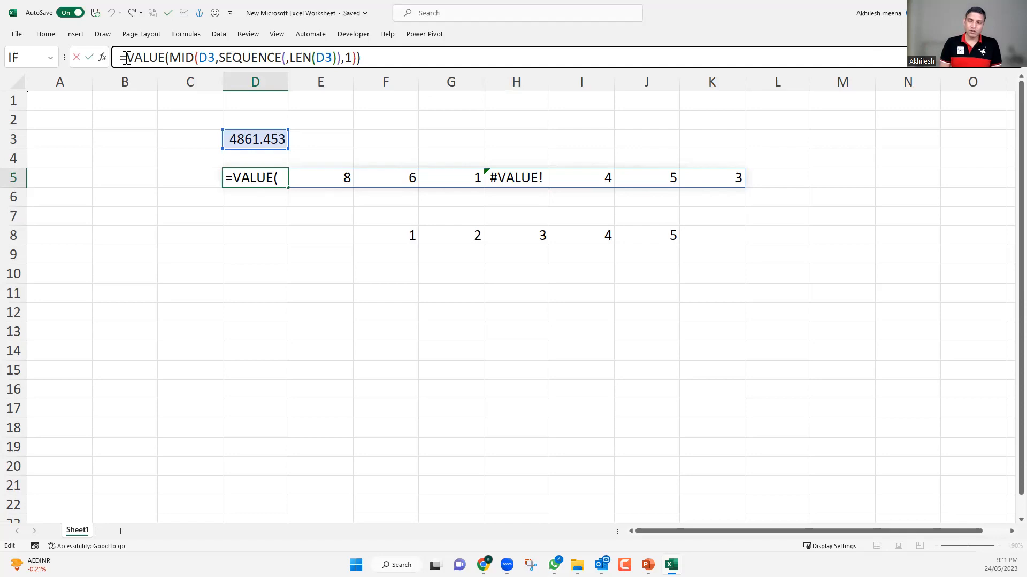
pyautogui.write('ifer')
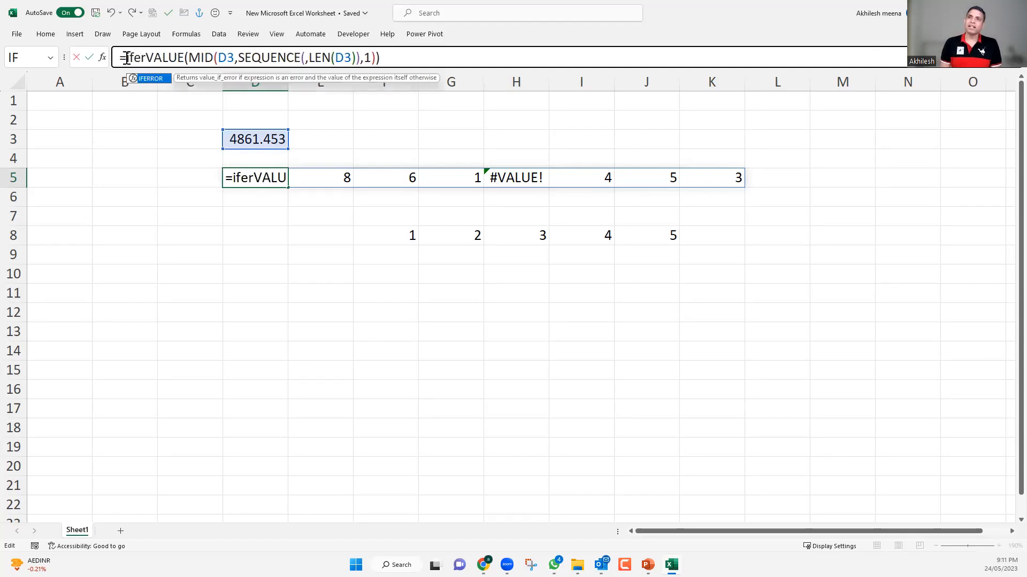
pyautogui.press('Tab')
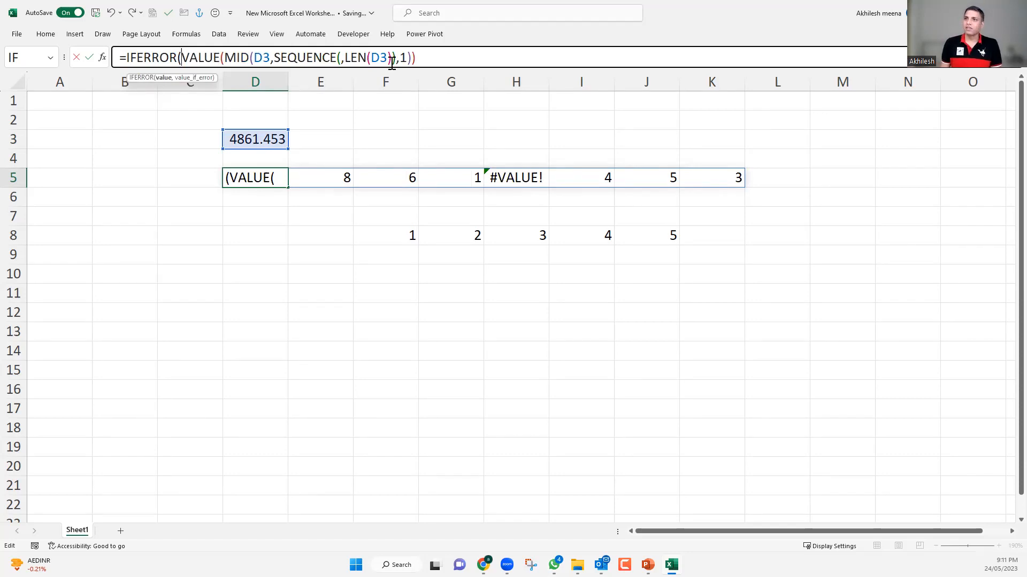
pyautogui.click(424, 56)
pyautogui.write(',0')
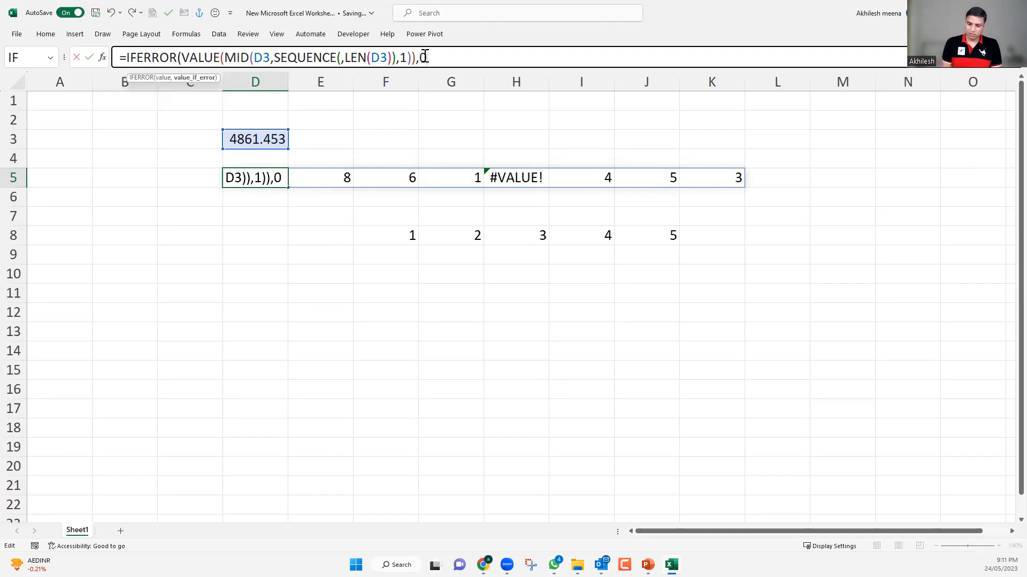
pyautogui.press('Return')
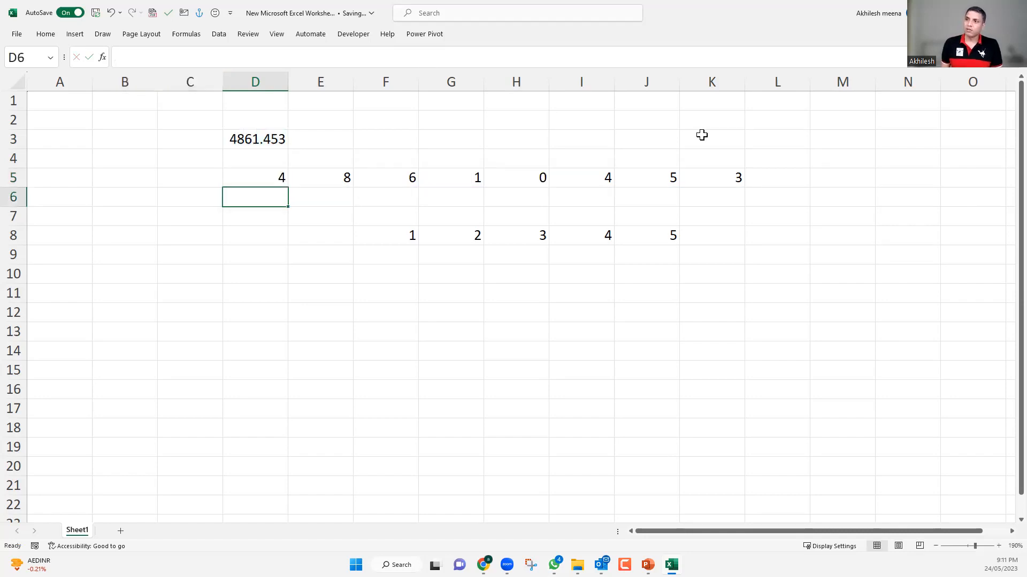
pyautogui.press('Up')
pyautogui.press('Right')
pyautogui.press('Right')
pyautogui.press('Right')
pyautogui.press('Right')
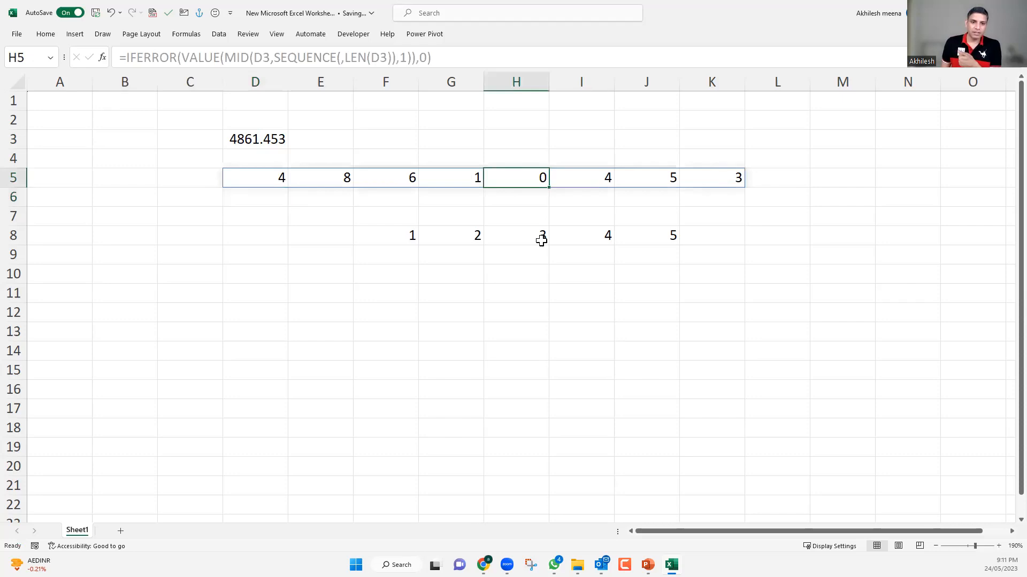
# Step: Wrap D5's formula in SUM to add up the digits, making it =SUM(IFERROR(VALUE(MID(D3,SEQUENCE(,LEN(D3)),1)),0))
pyautogui.click(267, 178)
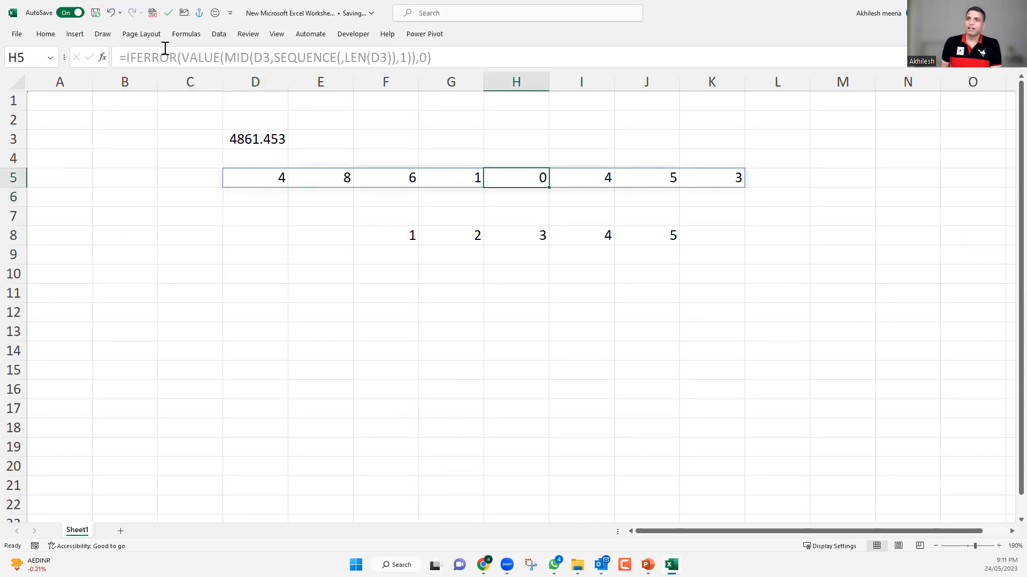
pyautogui.click(127, 57)
pyautogui.write('SUM(')
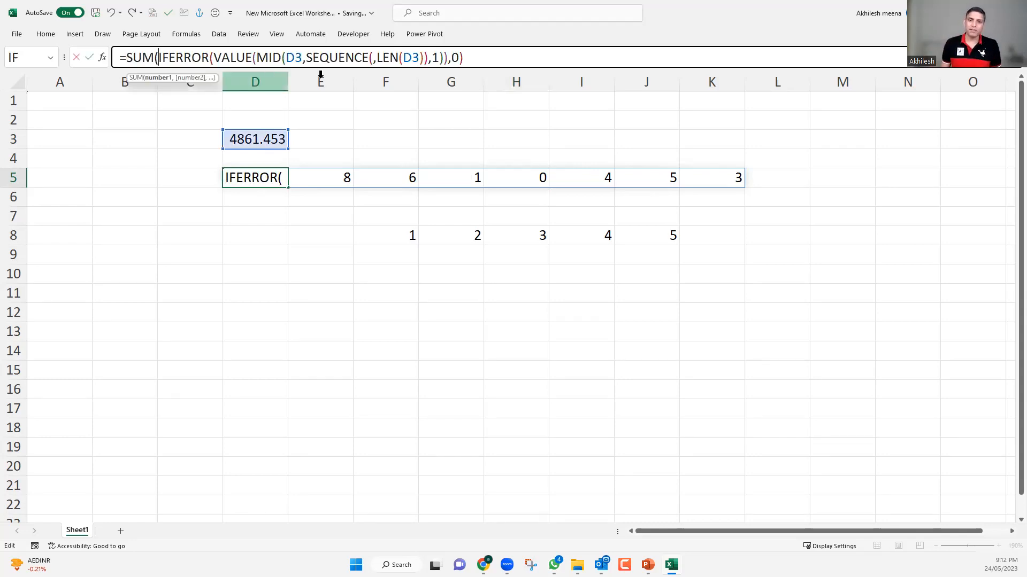
pyautogui.click(464, 57)
pyautogui.write(')')
pyautogui.press('Return')
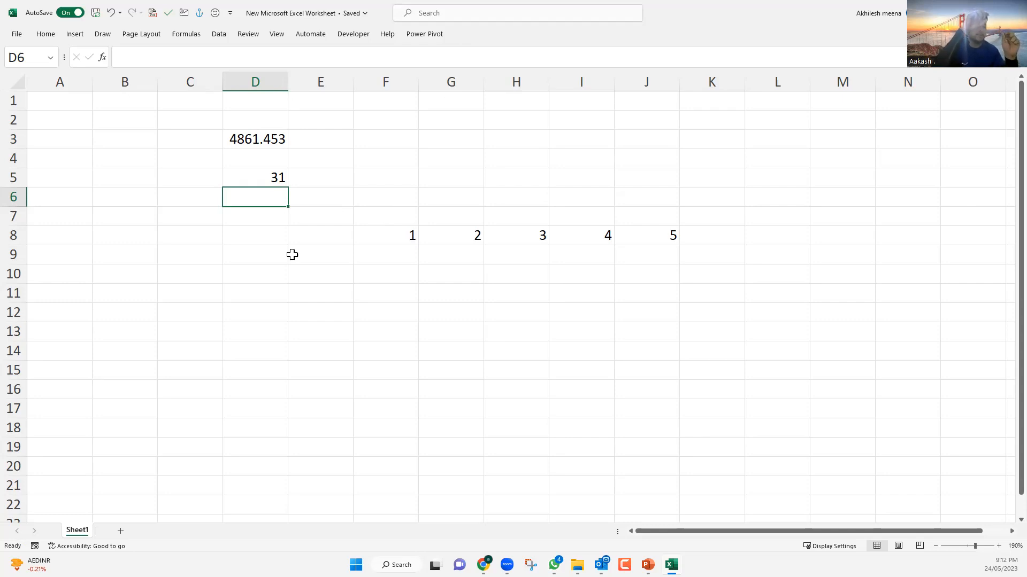
# Step: Review the number in D3 and the MID and SEQUENCE part of D5's formula, leaving the formula as it is
pyautogui.click(264, 250)
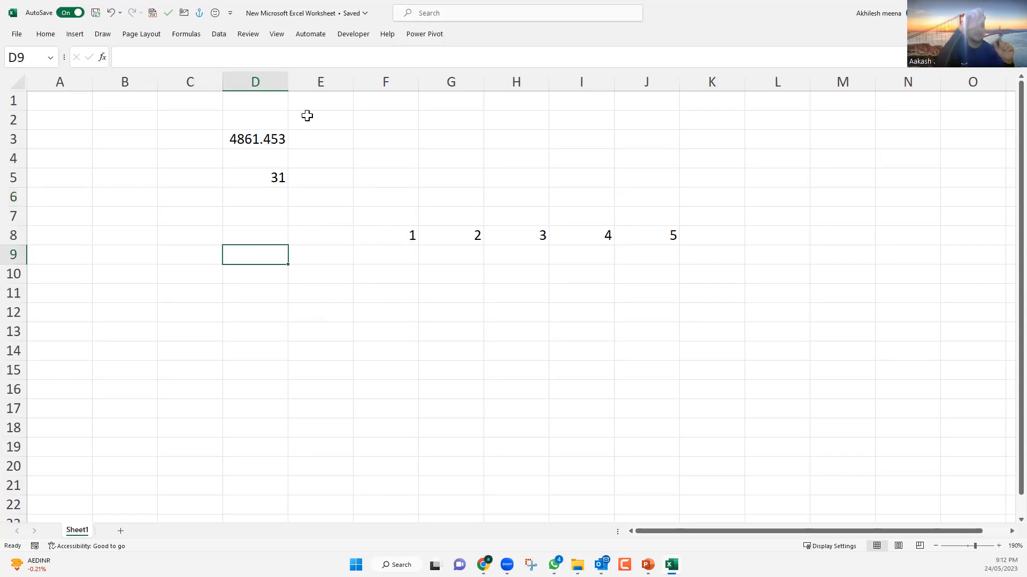
pyautogui.click(270, 141)
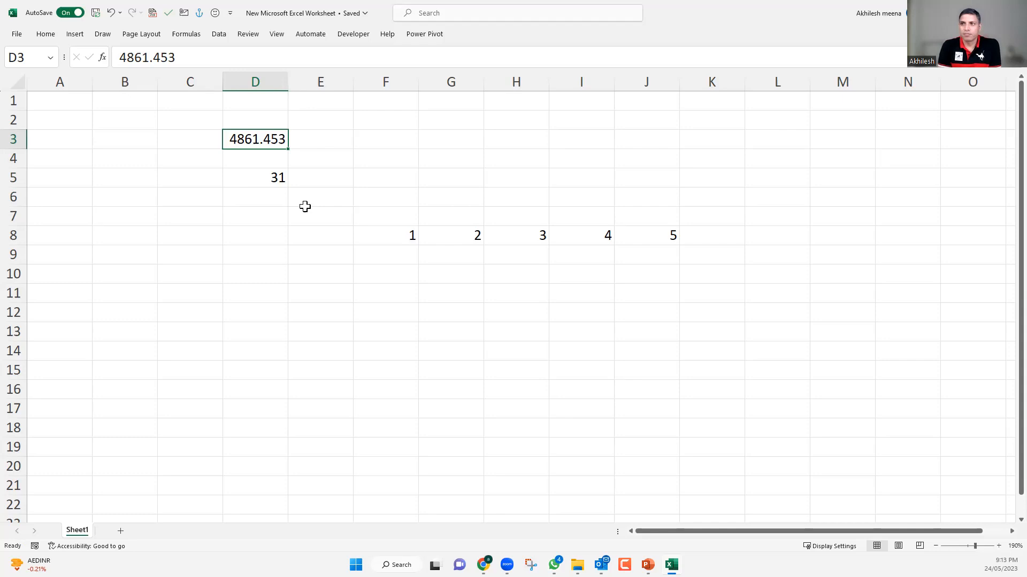
pyautogui.click(259, 175)
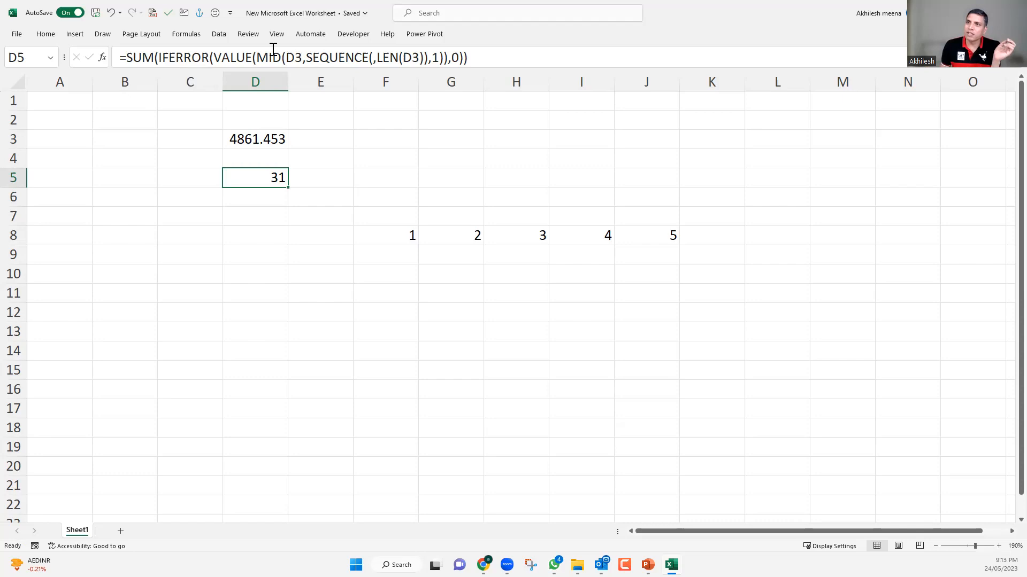
pyautogui.doubleClick(428, 57)
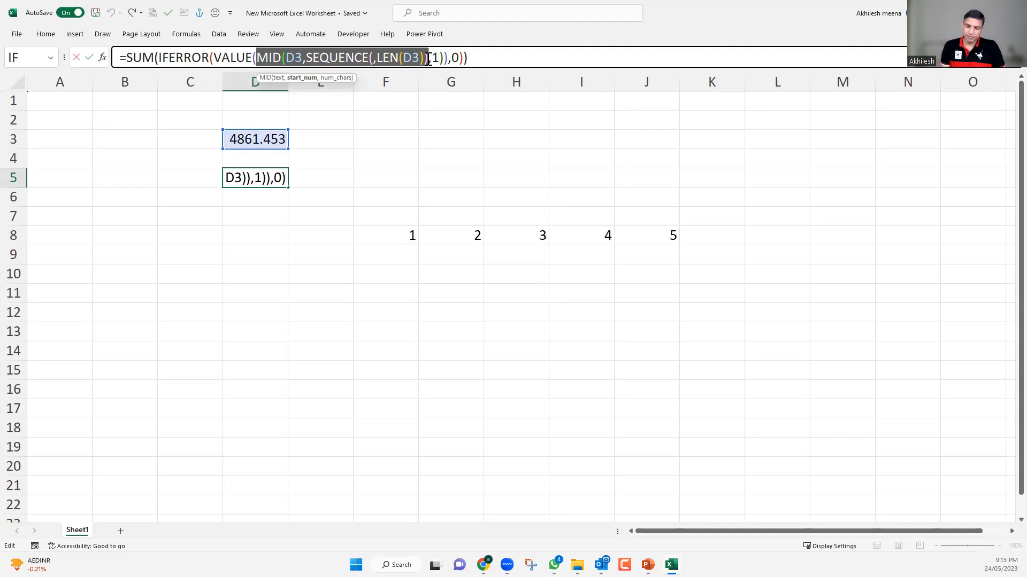
pyautogui.press('Return')
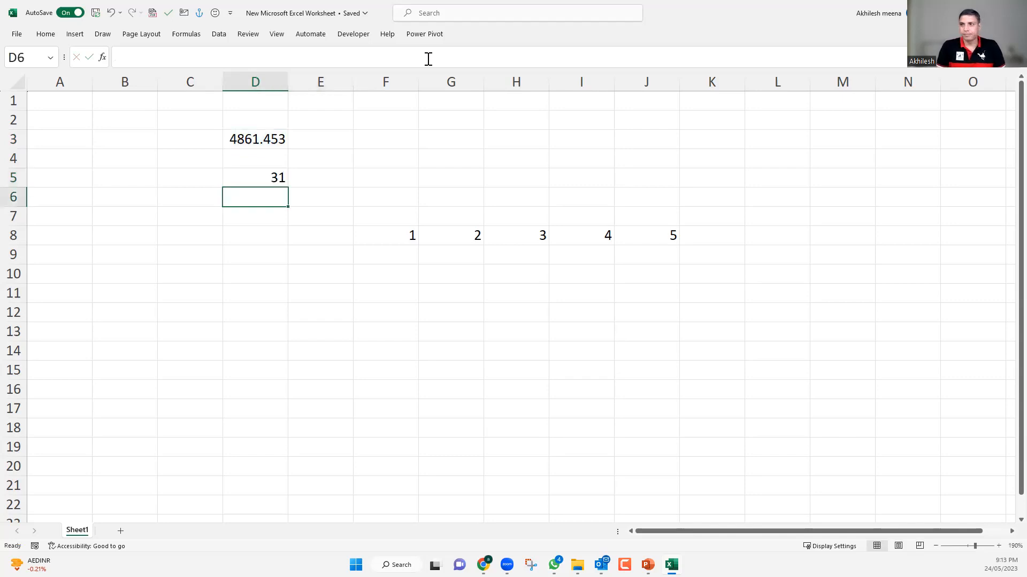